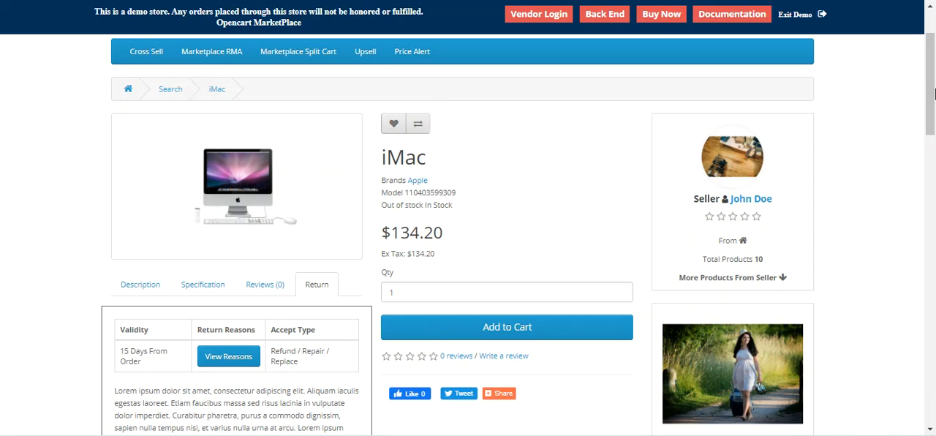
Step: Examine the iMac product page and read its description
scroll(931, 55, up, 2)
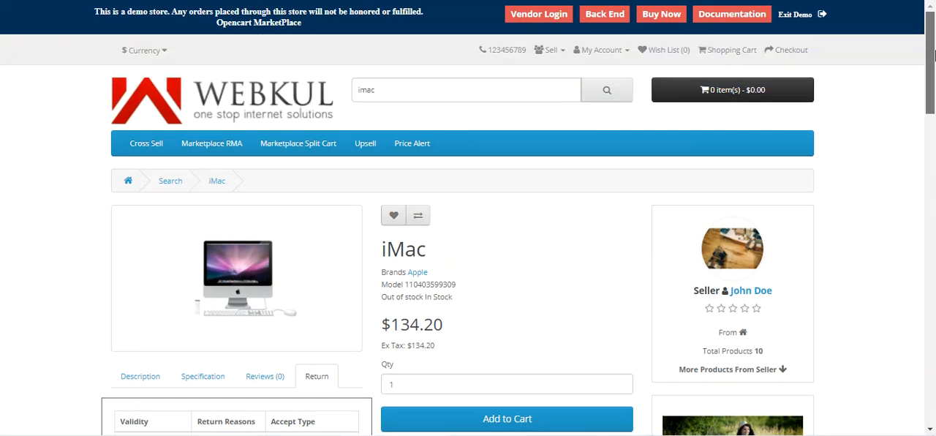
scroll(932, 55, down, 1)
scroll(932, 55, up, 1)
scroll(933, 67, down, 2)
scroll(933, 66, up, 1)
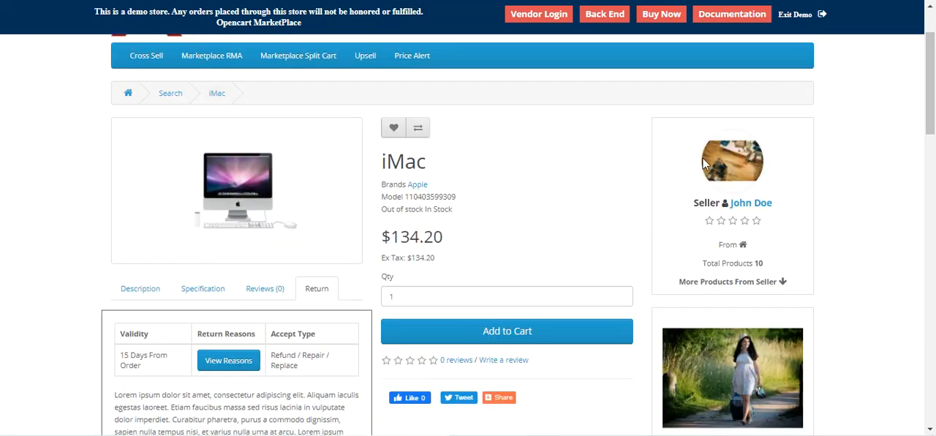
click(141, 288)
scroll(414, 354, up, 1)
scroll(412, 347, down, 2)
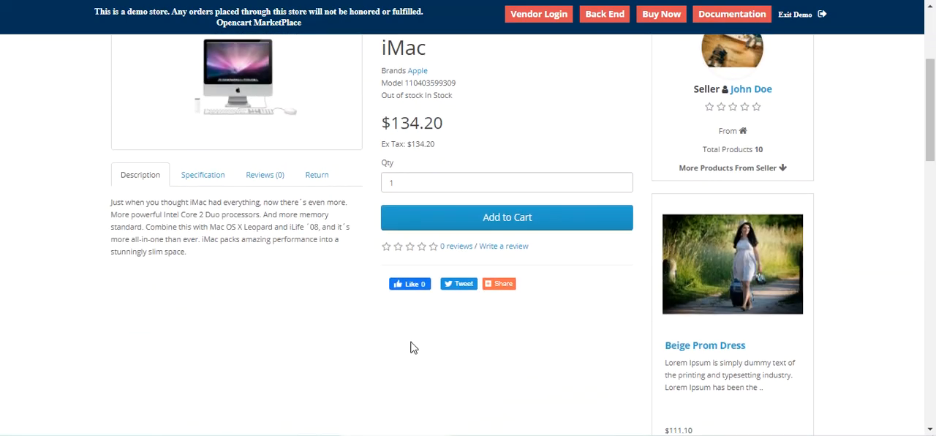
scroll(412, 347, up, 2)
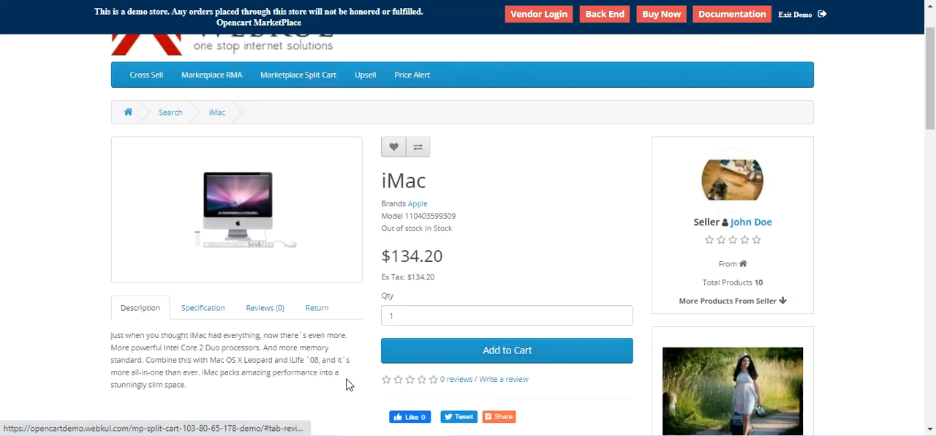
Step: Read the iMac's return policy, including the return validity period
click(316, 308)
scroll(319, 332, down, 1)
scroll(320, 330, down, 2)
scroll(316, 331, up, 1)
scroll(317, 333, down, 1)
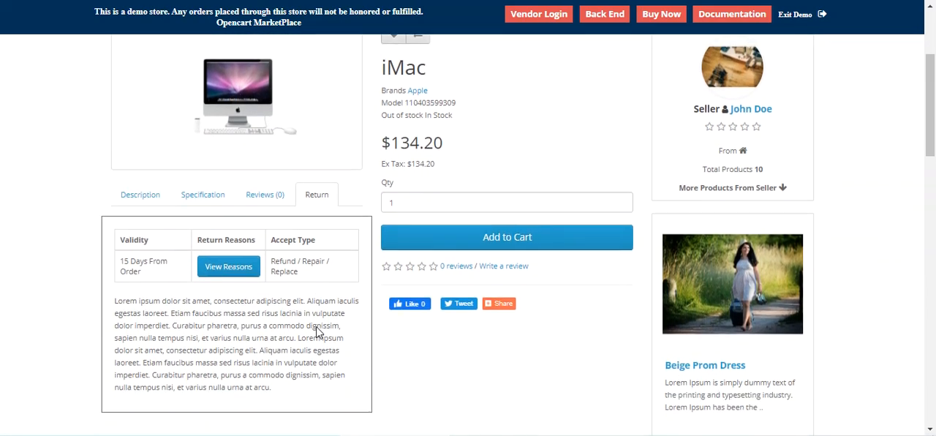
scroll(317, 333, down, 1)
scroll(301, 331, up, 2)
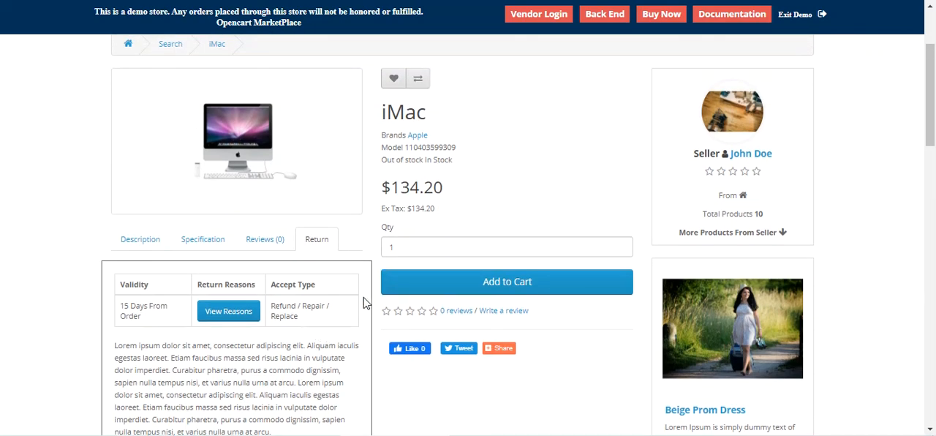
scroll(363, 298, down, 2)
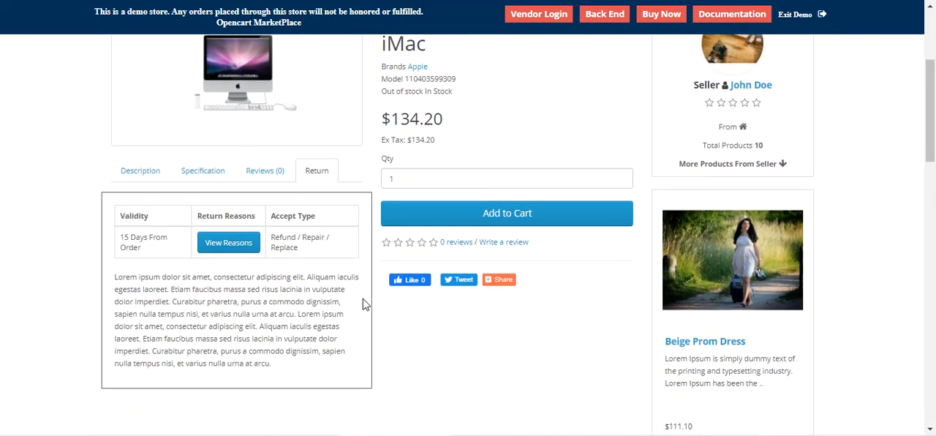
mouse_move(124, 237)
mouse_down()
mouse_move(141, 248)
mouse_move(124, 238)
mouse_up()
click(140, 252)
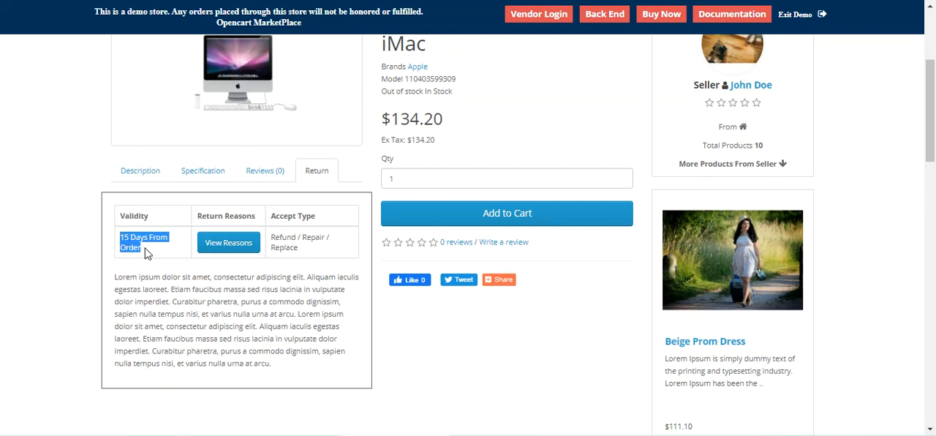
Step: View the accepted return reasons for the iMac and close the list
click(236, 244)
drag(284, 117, 371, 171)
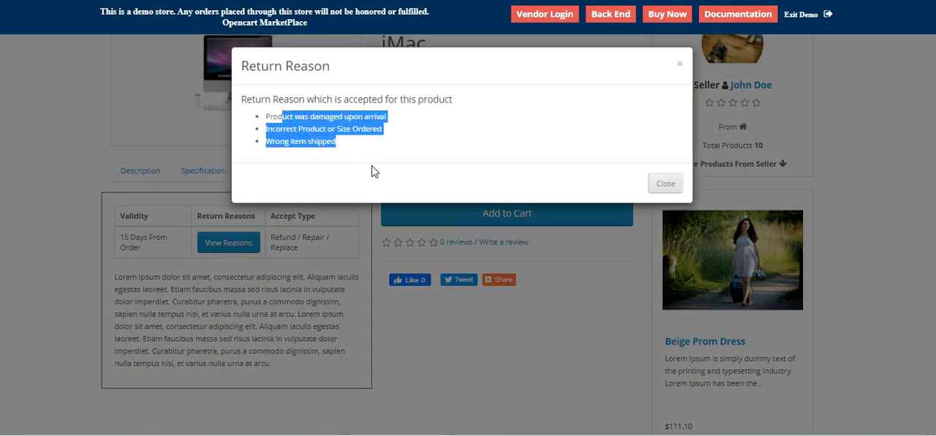
click(327, 248)
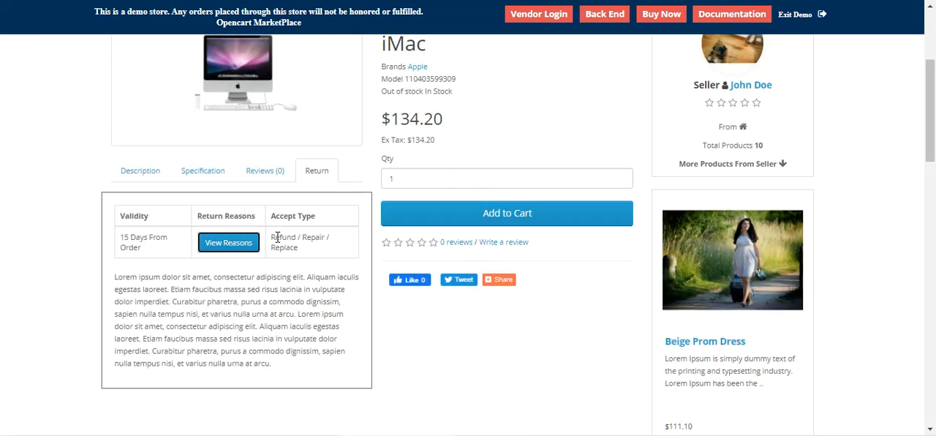
Step: Check the accepted return types and the validity period in the iMac's return policy
drag(273, 237, 299, 267)
scroll(375, 263, up, 1)
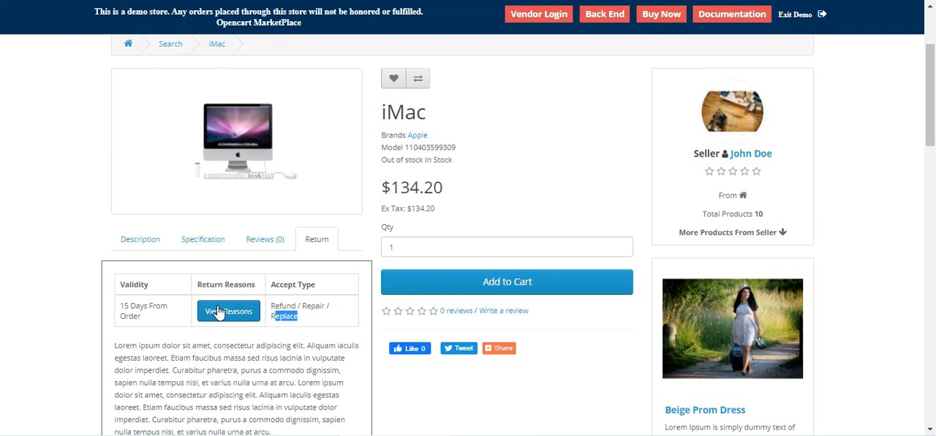
click(348, 308)
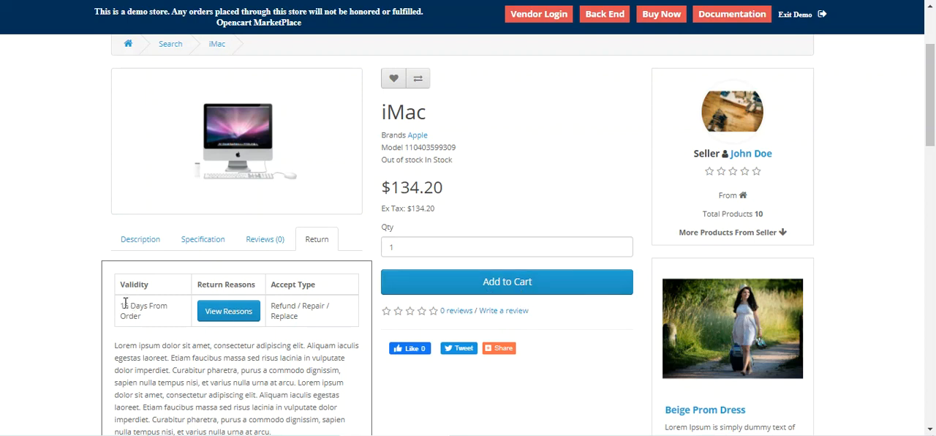
mouse_move(120, 305)
mouse_down()
mouse_move(145, 320)
mouse_move(119, 306)
mouse_up()
click(149, 318)
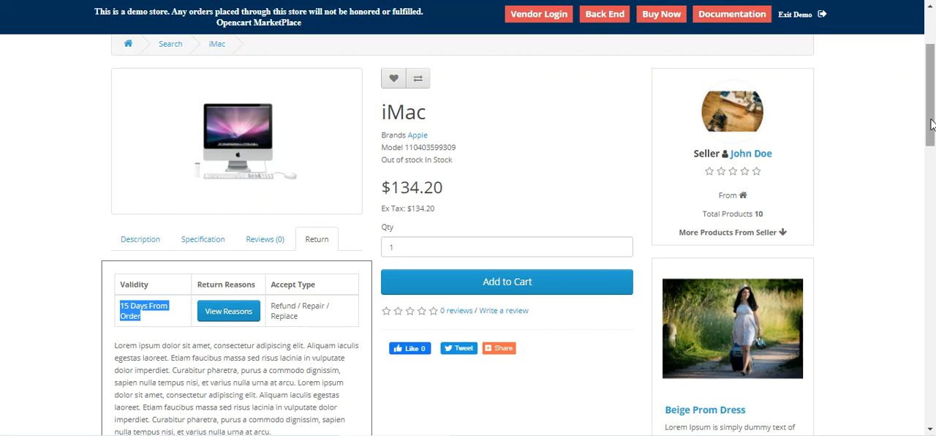
Step: Add one iMac to the shopping cart and proceed to checkout
scroll(931, 130, up, 2)
scroll(934, 130, down, 2)
scroll(933, 131, up, 1)
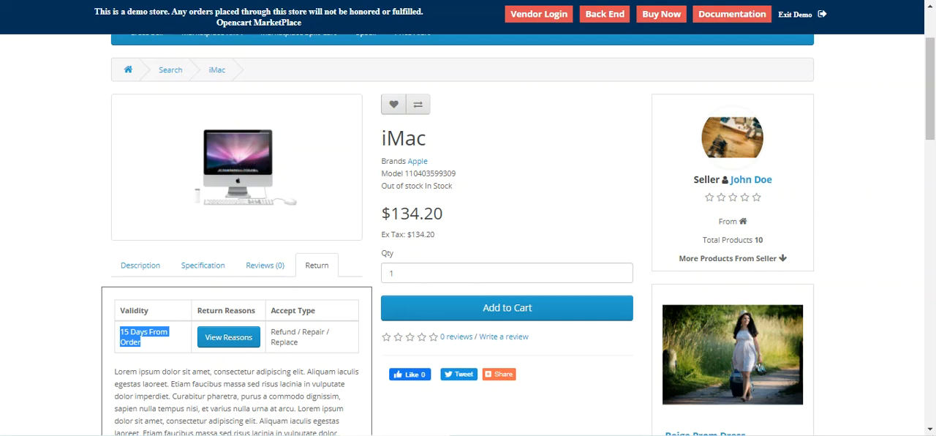
click(507, 308)
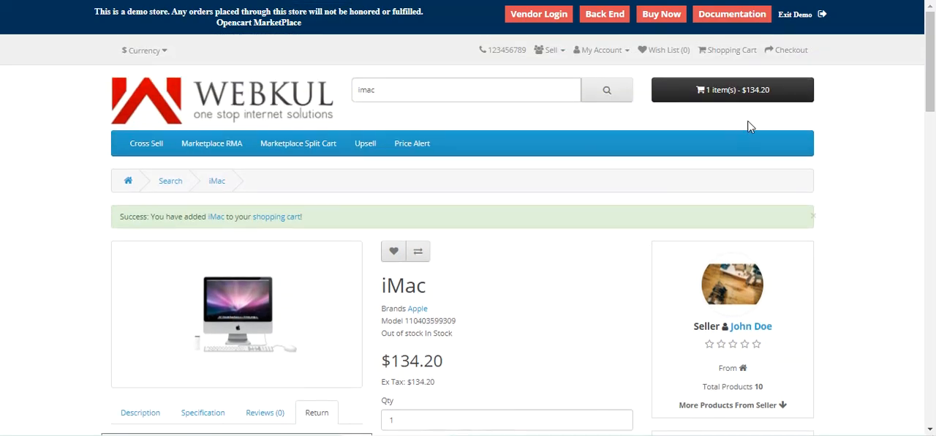
click(750, 102)
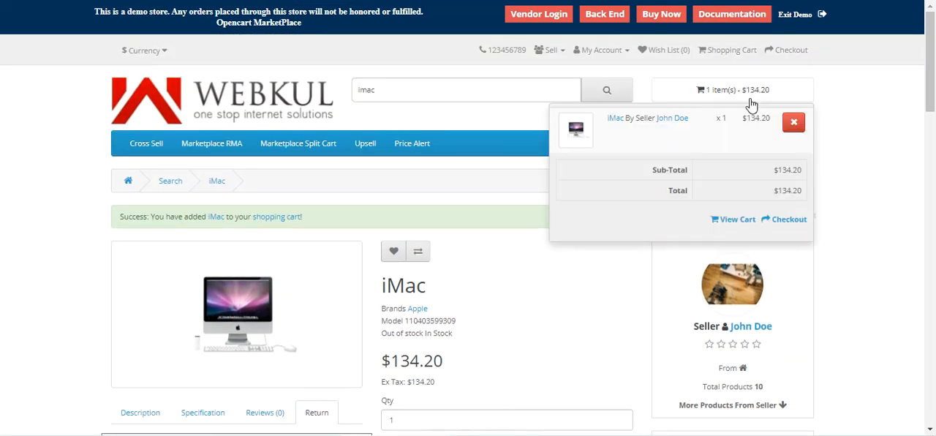
click(785, 228)
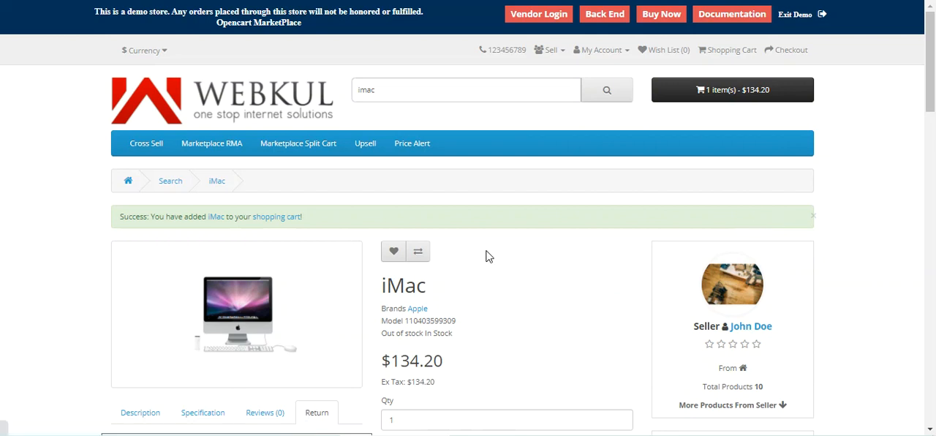
Step: Accept the existing billing address, the delivery details and the preselected delivery method
scroll(488, 256, down, 3)
click(768, 184)
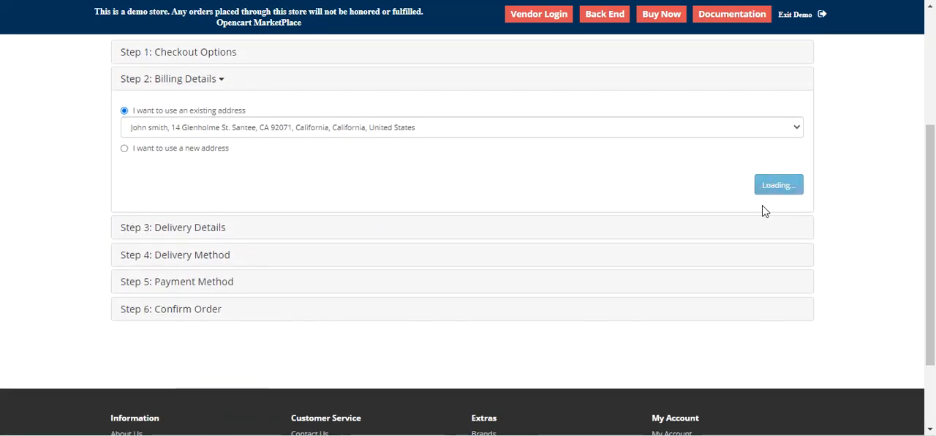
click(791, 215)
click(778, 337)
Step: Choose Cash On Delivery as payment, agree to the Terms & Conditions and confirm the order
scroll(631, 297, down, 3)
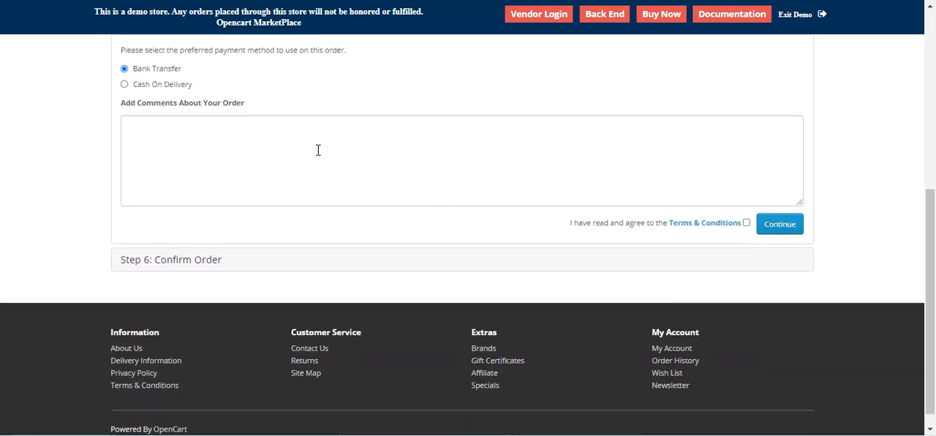
click(124, 84)
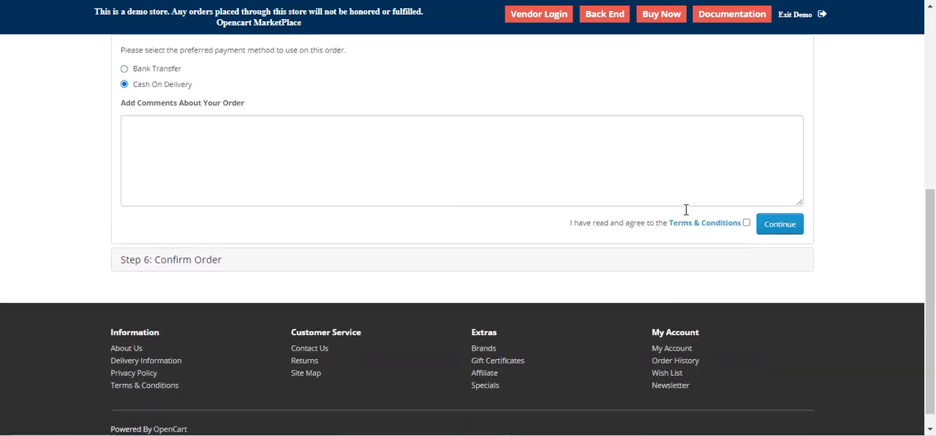
click(746, 222)
click(784, 229)
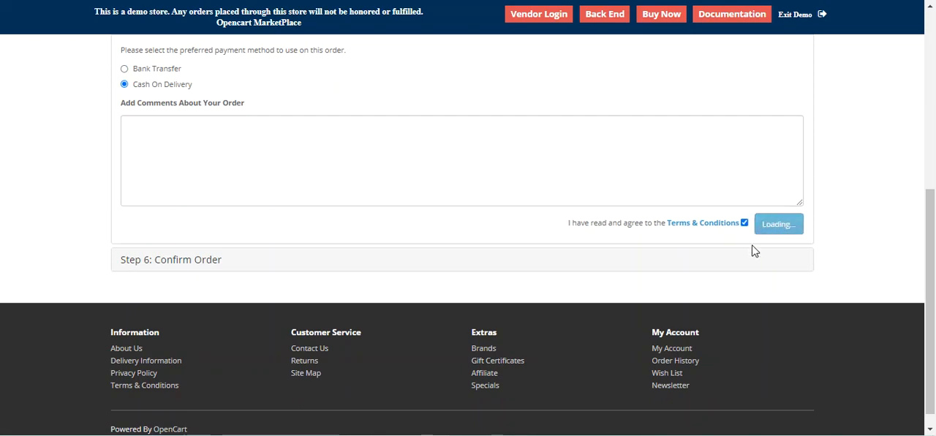
click(768, 238)
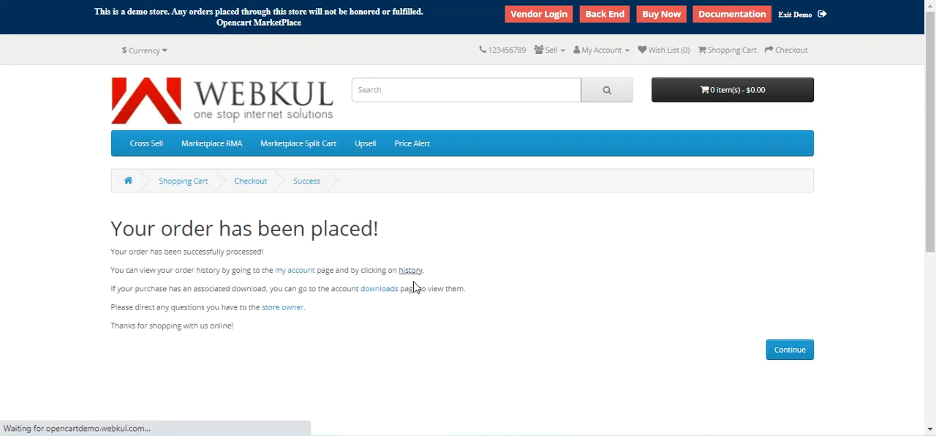
Step: Review the newest order's row in the order history
drag(163, 279, 541, 282)
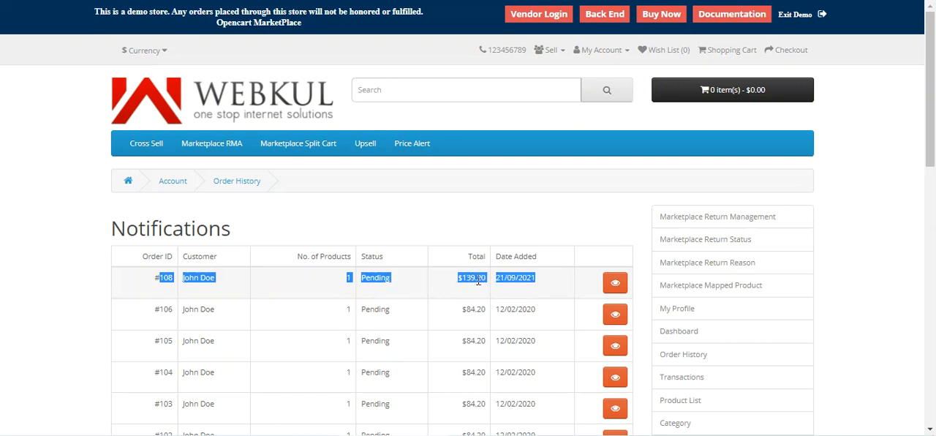
click(585, 200)
Step: Open the Returns page of the customer account
drag(934, 140, 931, 320)
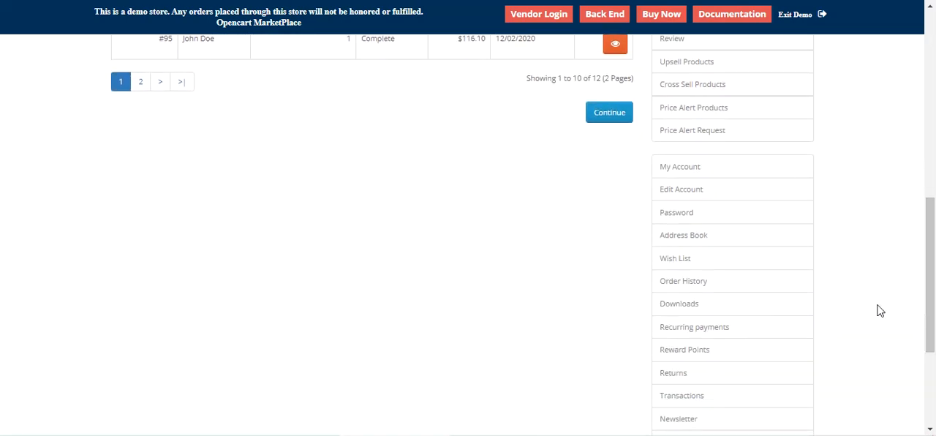
scroll(699, 183, down, 2)
scroll(713, 125, up, 1)
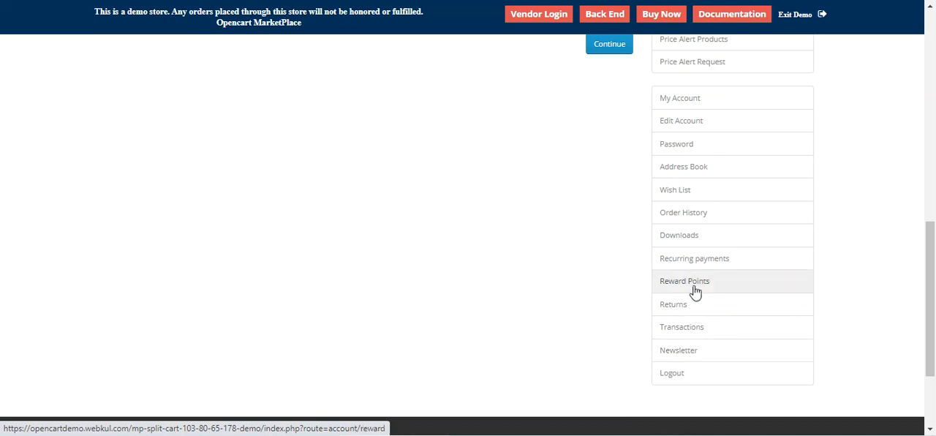
click(689, 313)
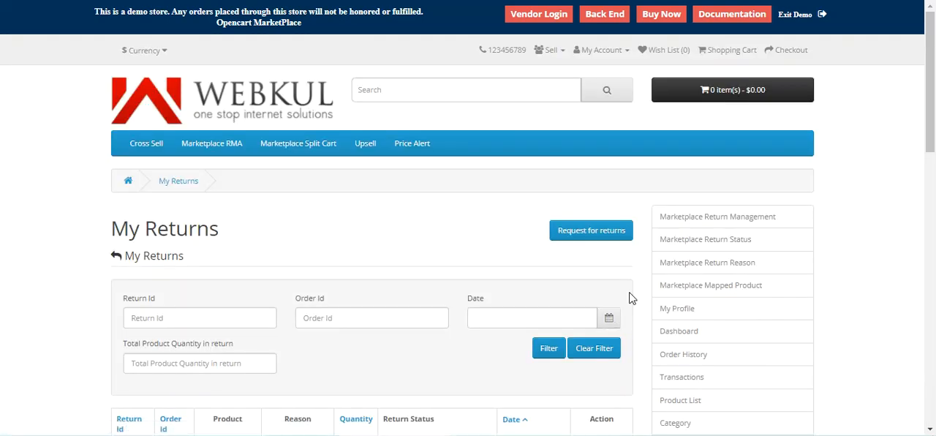
Step: Look over the existing returns and start a new return request
drag(933, 120, 934, 155)
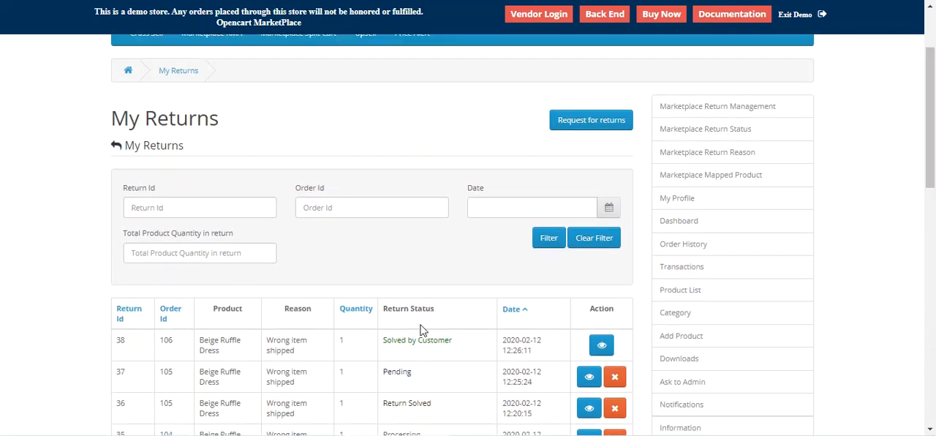
scroll(459, 267, up, 1)
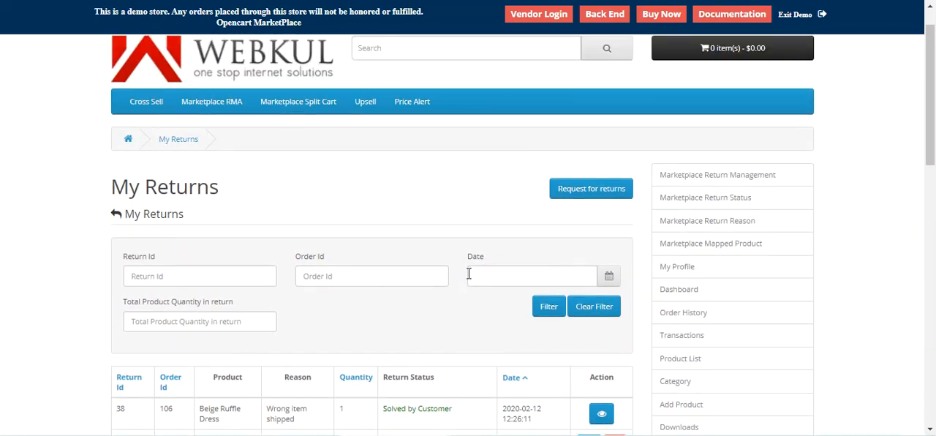
click(600, 195)
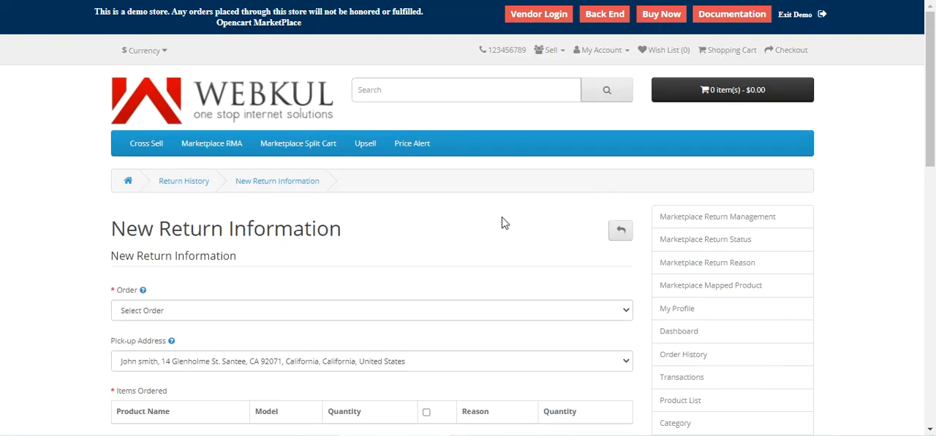
Step: Select the newly placed $139.20 order in the new return form
scroll(501, 224, down, 1)
drag(105, 166, 317, 168)
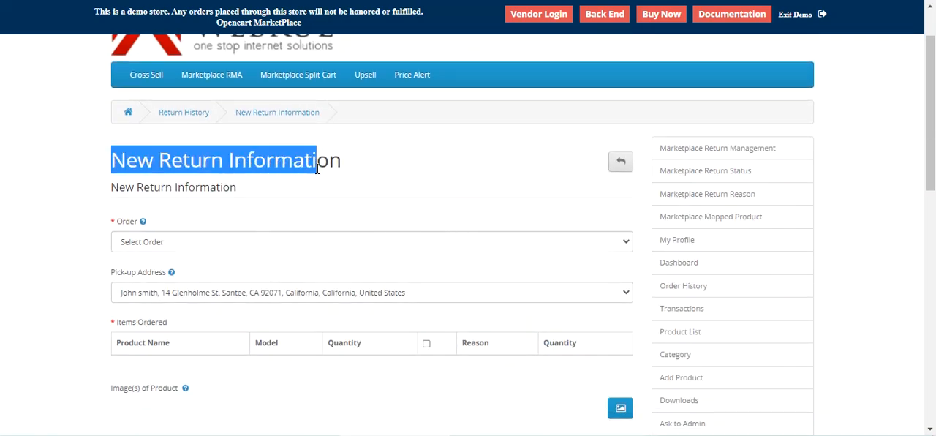
scroll(296, 213, down, 2)
scroll(296, 211, up, 1)
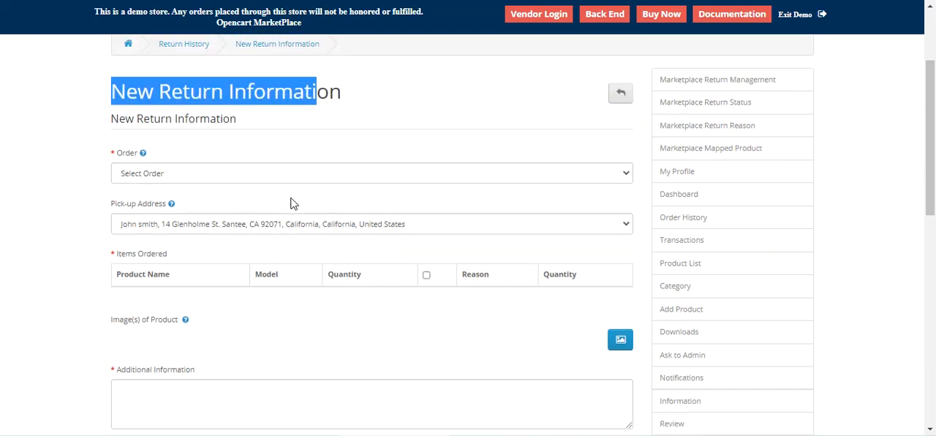
click(331, 178)
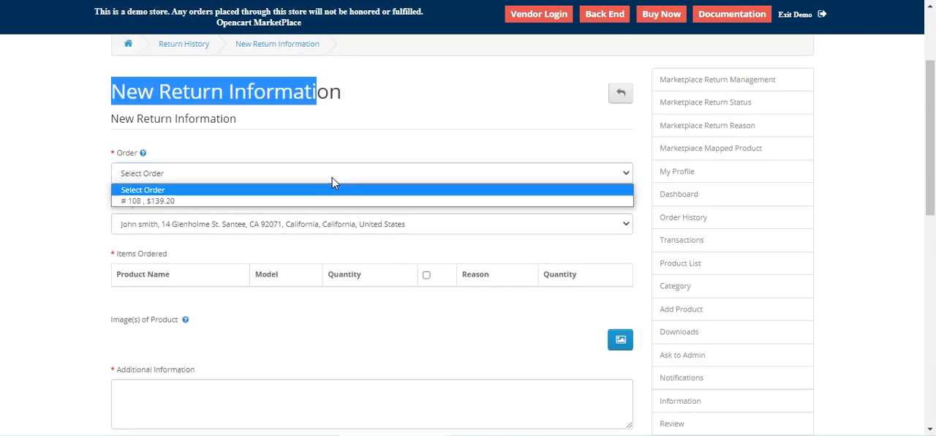
click(326, 202)
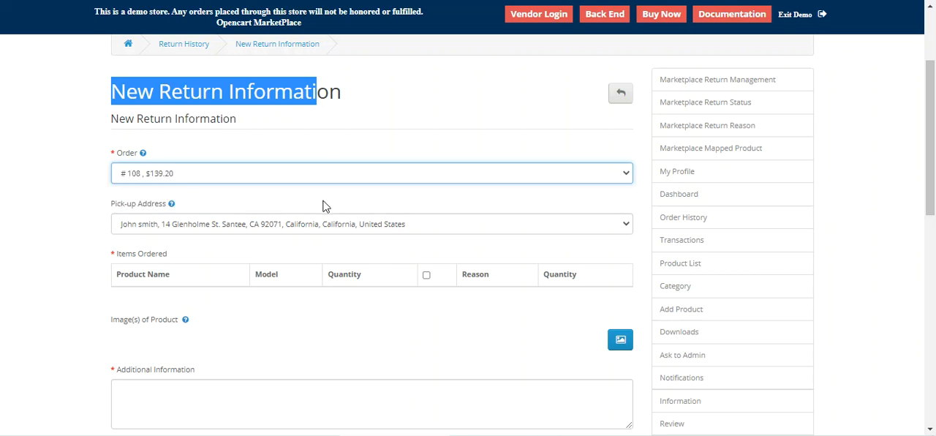
Step: Include the iMac in the return with the reason Wrong item shipped and a return quantity of 1
scroll(323, 206, down, 2)
click(341, 162)
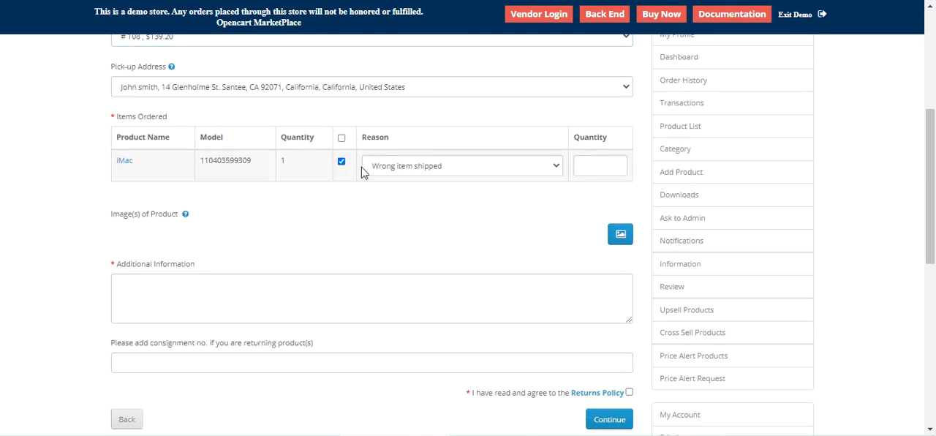
click(509, 171)
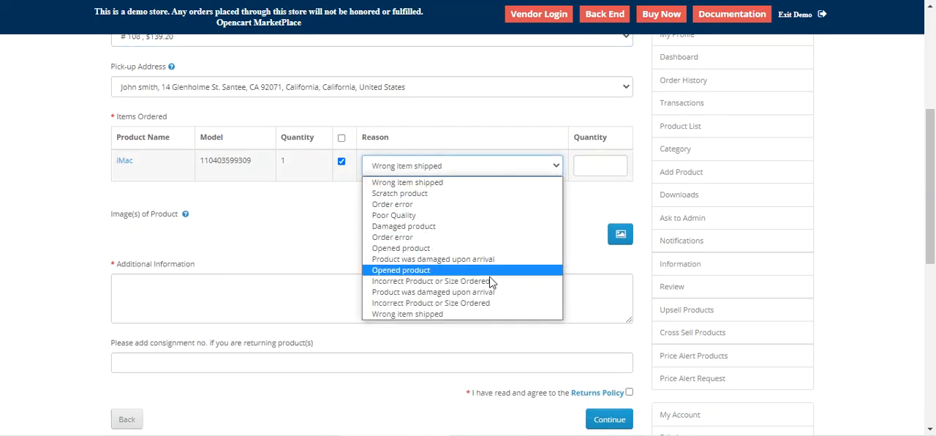
click(488, 184)
click(615, 163)
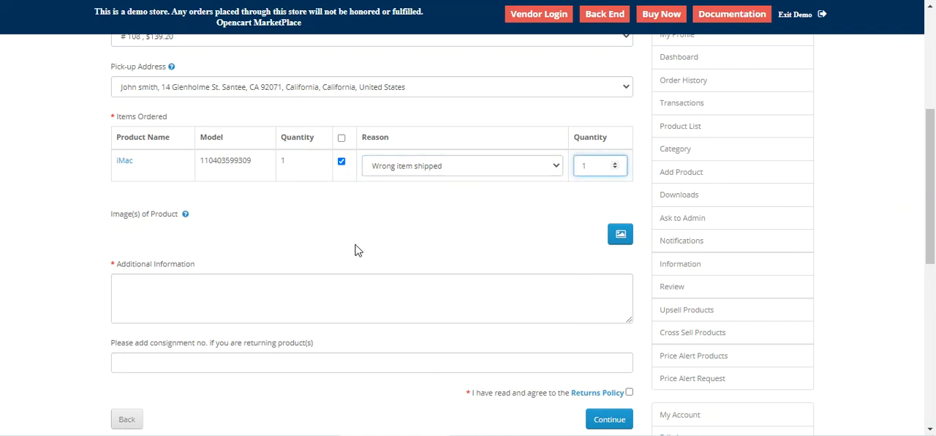
Step: Upload return_label.png as the product image in the return request
click(620, 238)
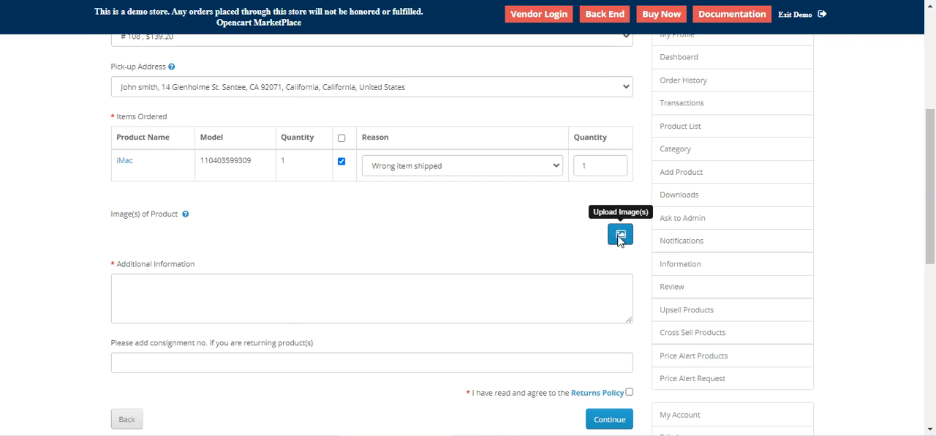
text(re)
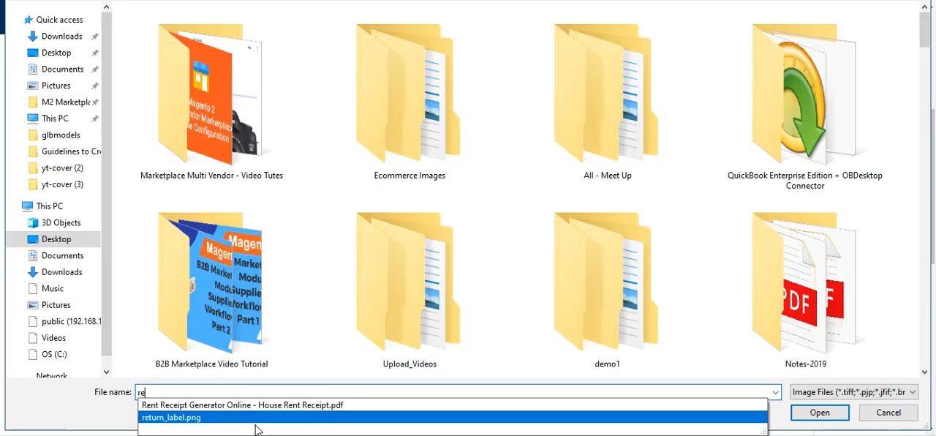
click(256, 423)
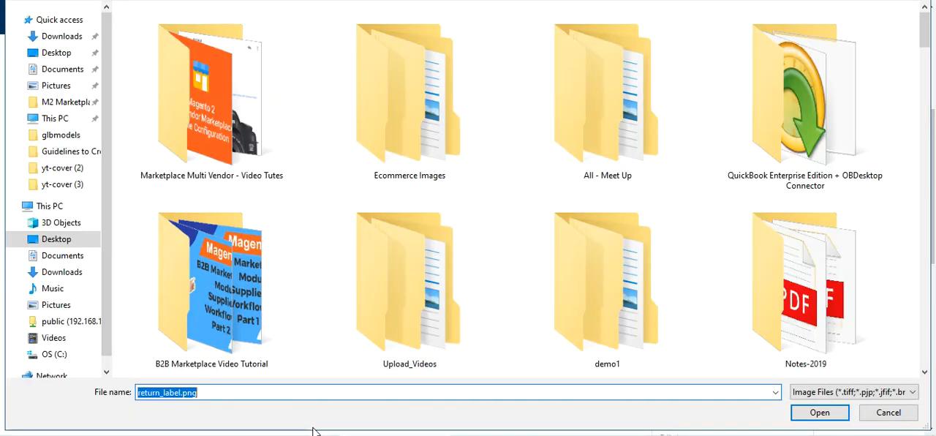
click(820, 413)
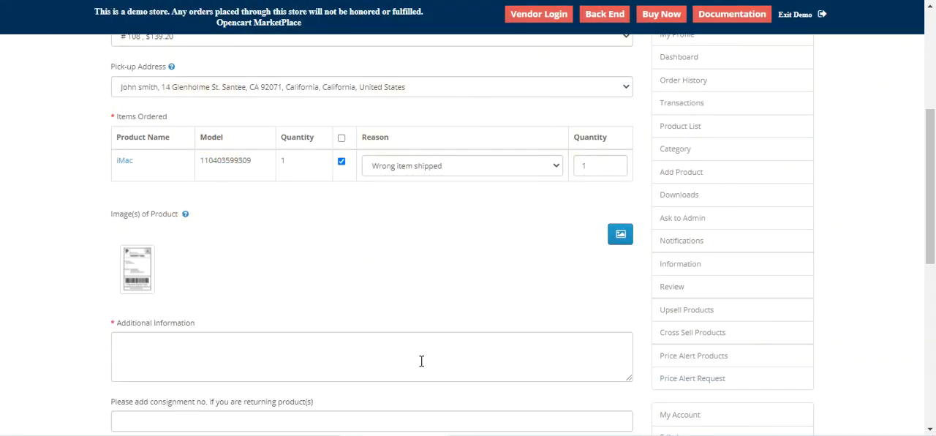
Step: Enter "test additional information" as the additional information and leave the consignment number blank
scroll(286, 340, down, 2)
click(156, 198)
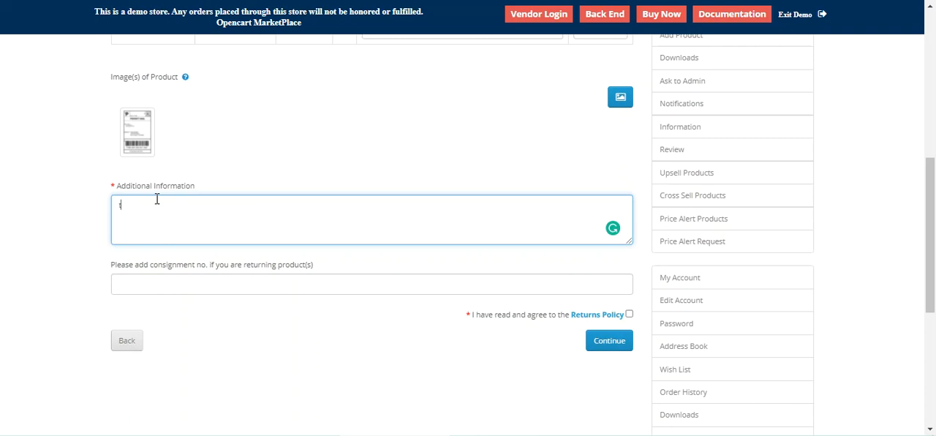
text(test additional information)
key(BackSpace)
click(223, 285)
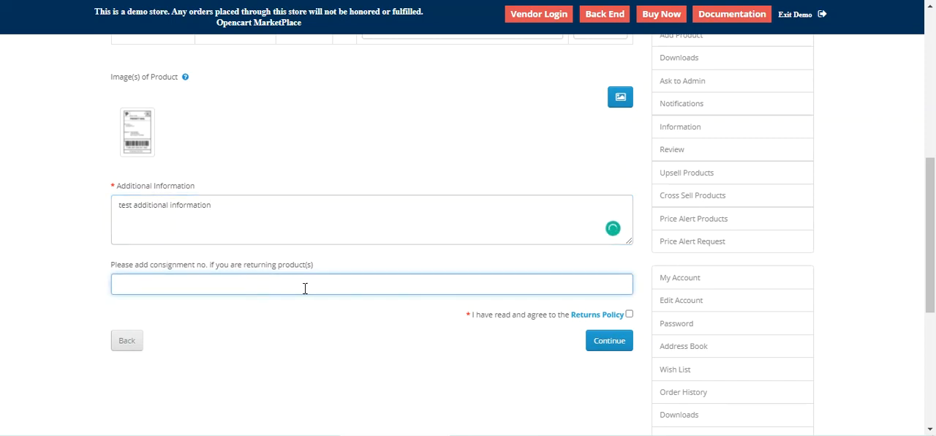
Step: Agree to the Returns Policy and submit the return request
click(609, 322)
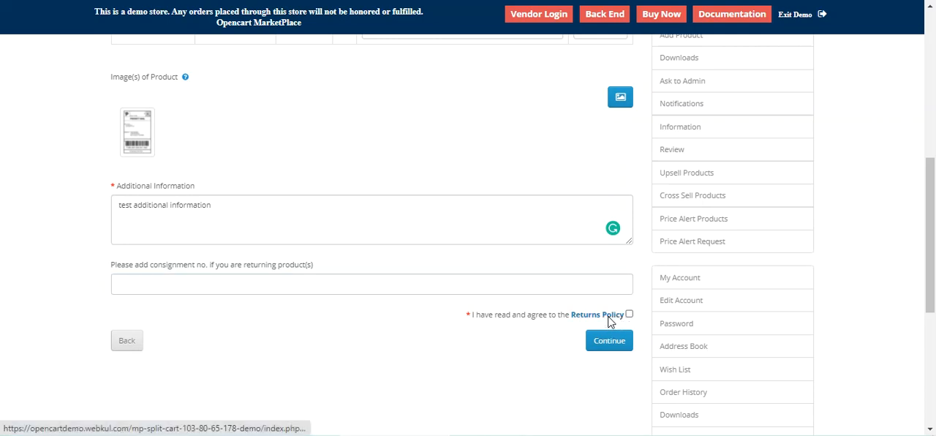
click(574, 253)
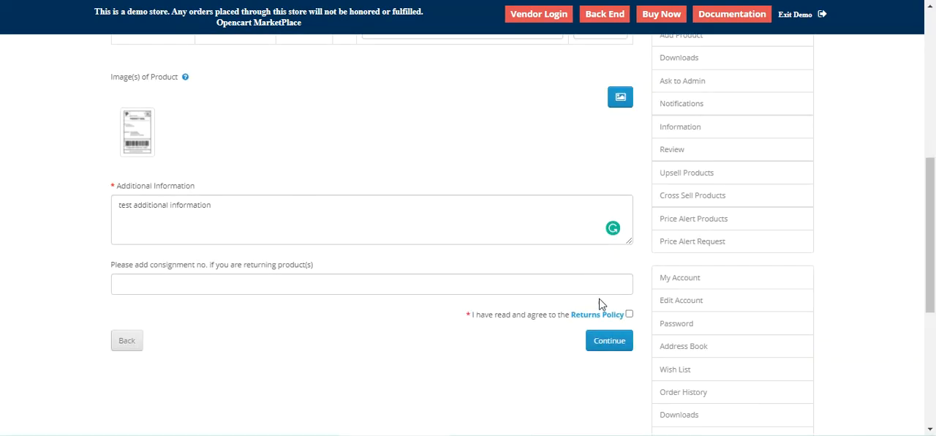
click(608, 343)
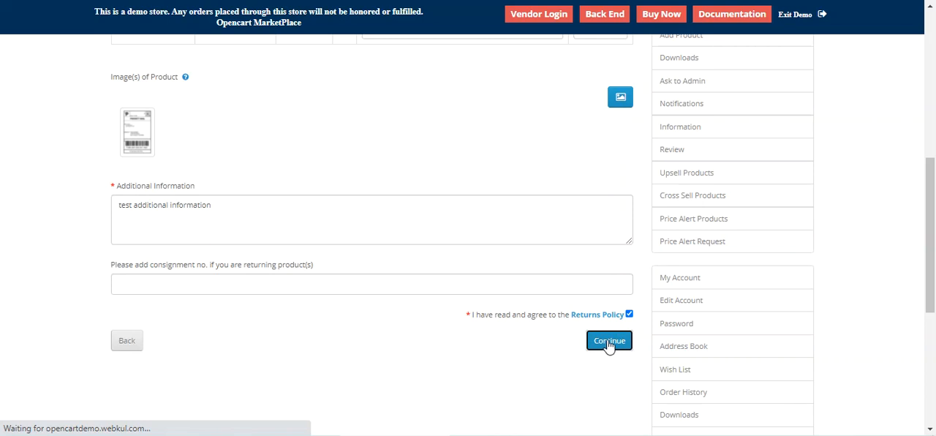
scroll(608, 344, up, 3)
scroll(510, 306, up, 2)
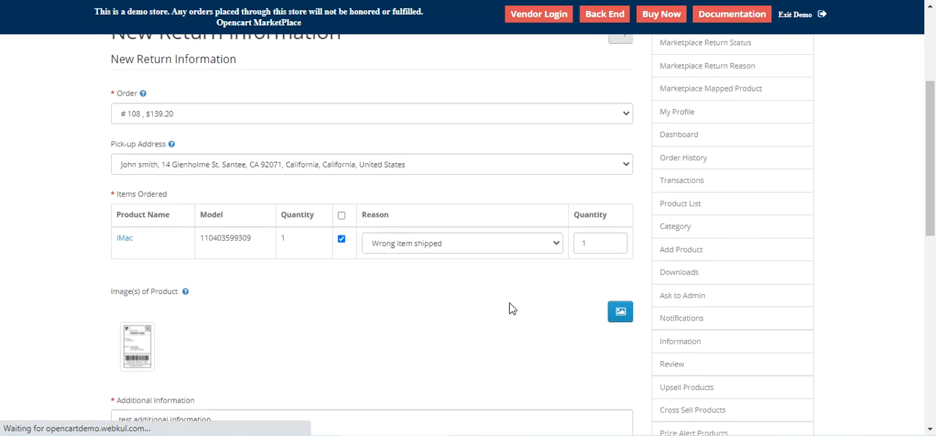
scroll(510, 285, down, 4)
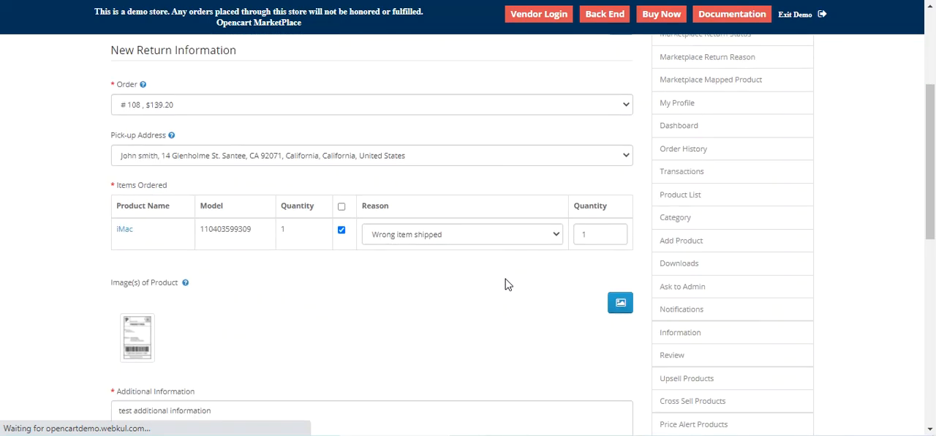
scroll(508, 280, up, 2)
scroll(509, 281, up, 2)
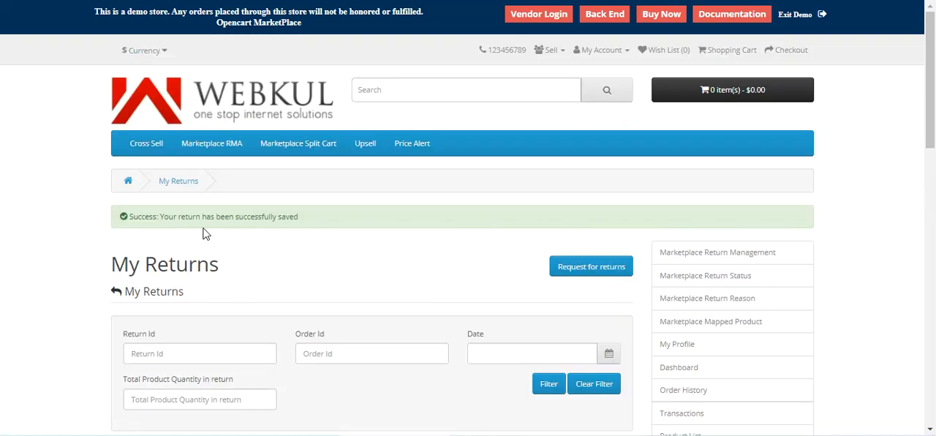
Step: Check the new iMac return's ID, product, reason and status in the My Returns list
drag(161, 218, 299, 225)
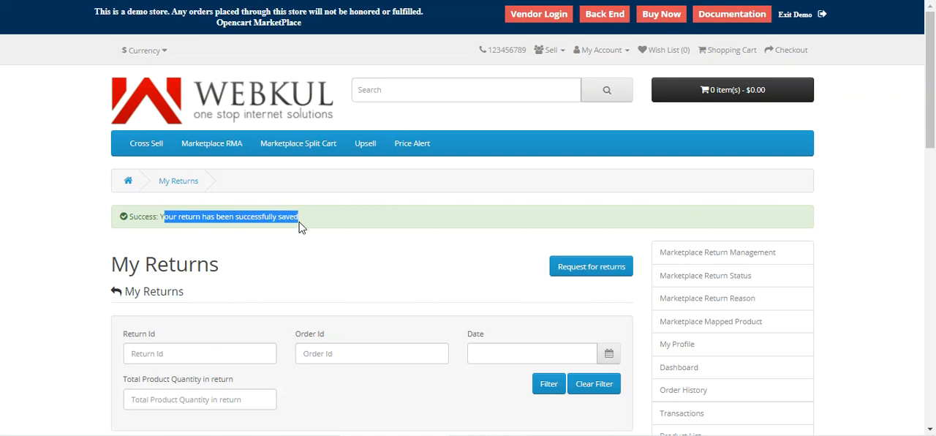
scroll(306, 226, down, 3)
scroll(308, 221, down, 1)
drag(174, 213, 114, 214)
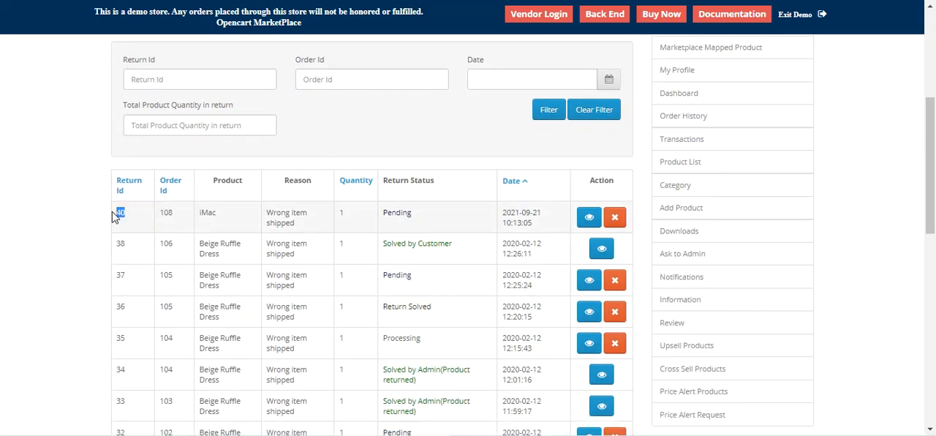
click(212, 218)
drag(275, 217, 310, 229)
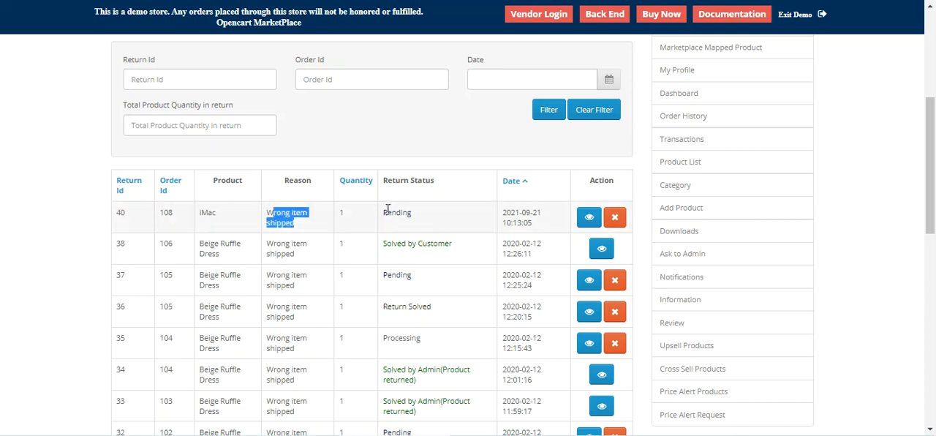
drag(384, 215, 411, 215)
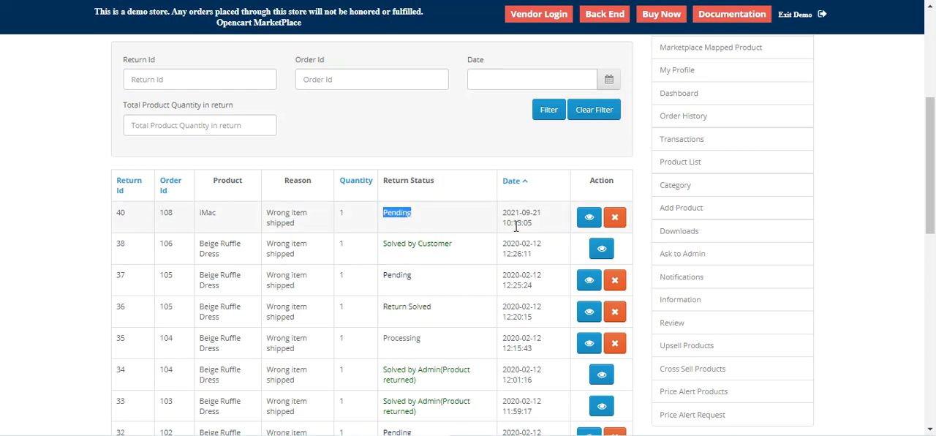
Step: Open the details of the new iMac return and look over the page
click(591, 222)
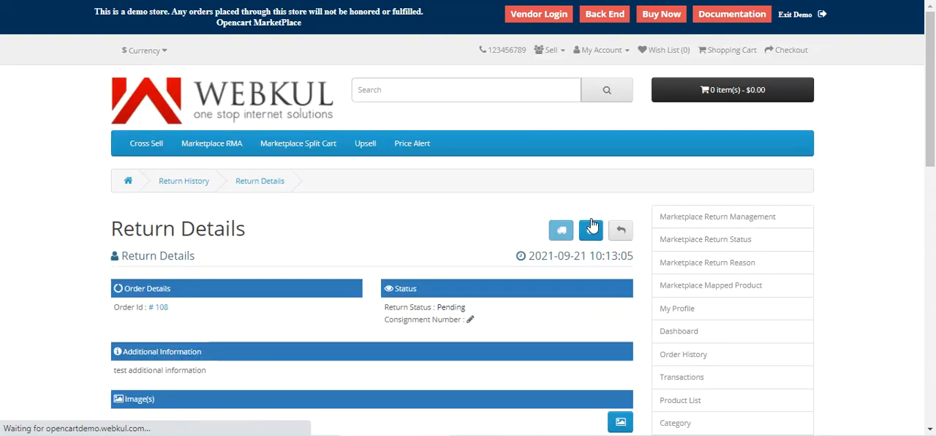
scroll(535, 249, down, 3)
scroll(535, 249, up, 2)
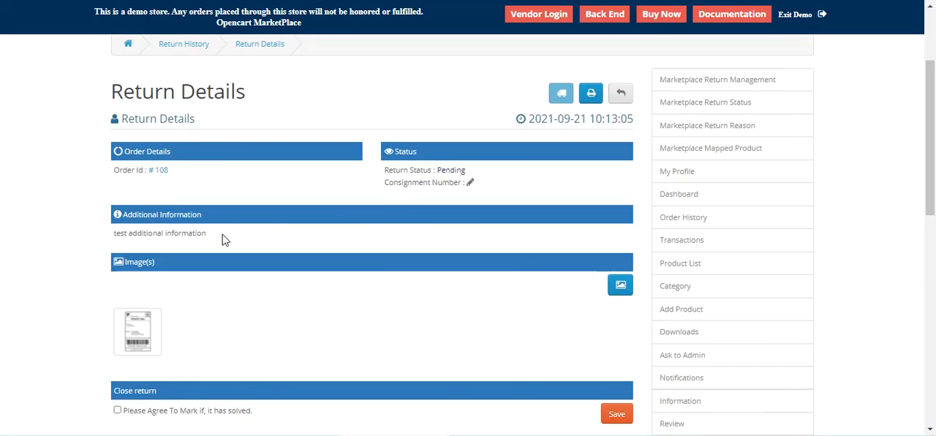
Step: Open the printable version of the return details, preview its PDF output and cancel the print
click(591, 93)
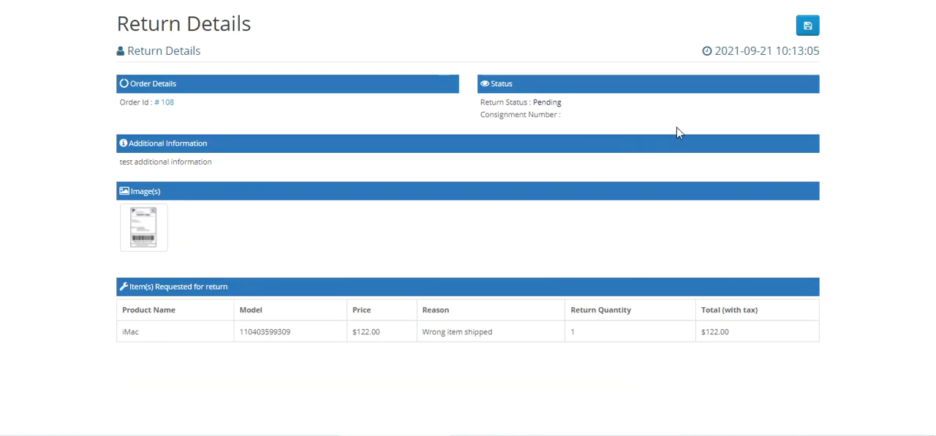
click(809, 28)
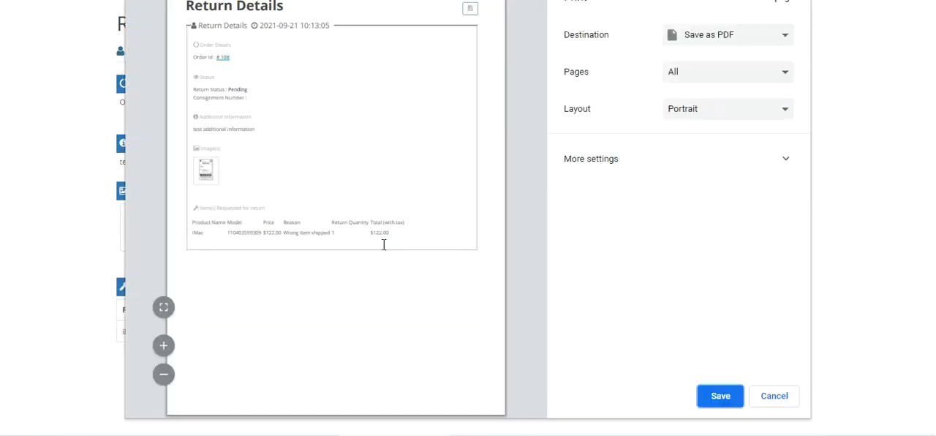
click(774, 398)
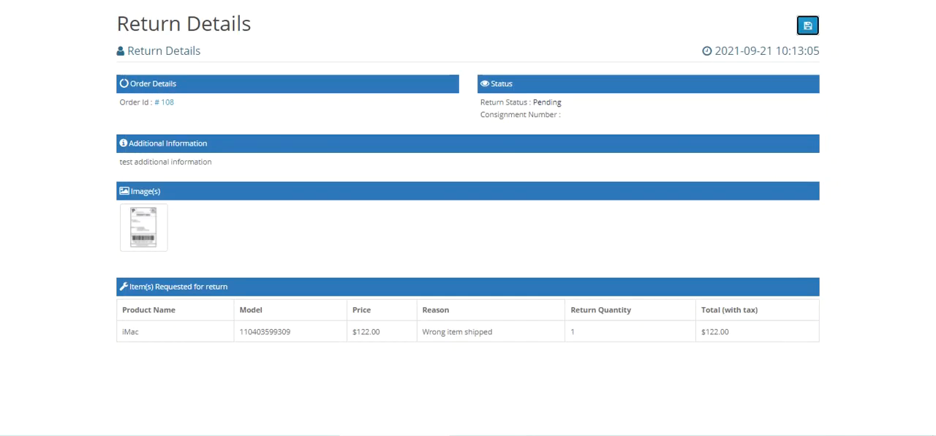
Step: Examine the additional information, image and Close return section of the return details
scroll(414, 292, down, 2)
scroll(414, 293, up, 1)
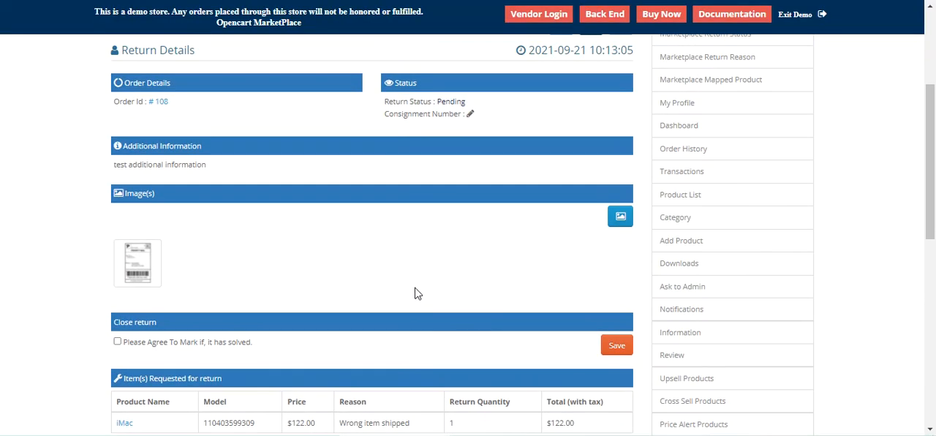
drag(129, 164, 192, 164)
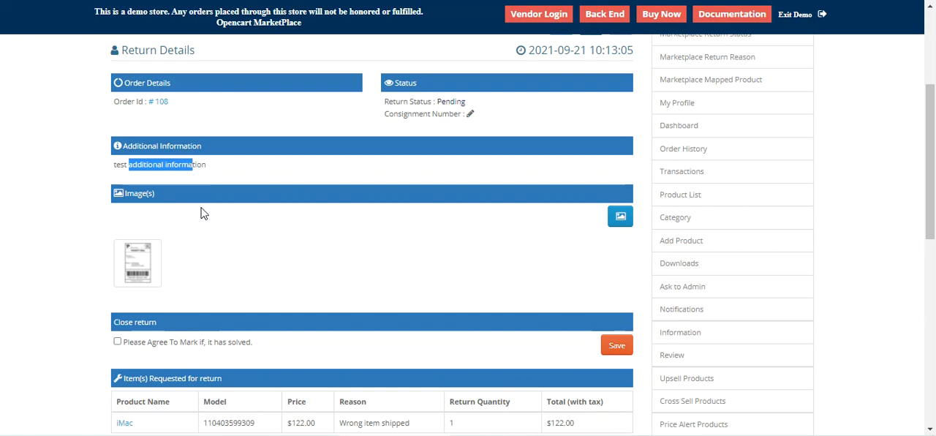
scroll(161, 256, down, 4)
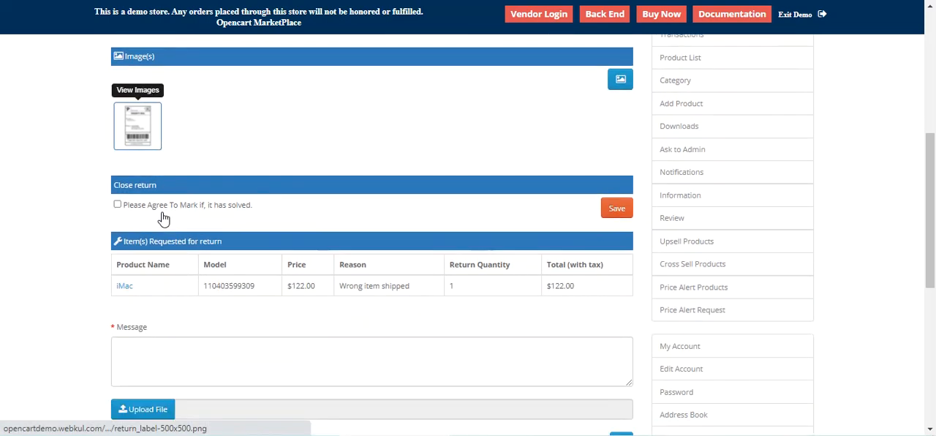
drag(122, 186, 138, 188)
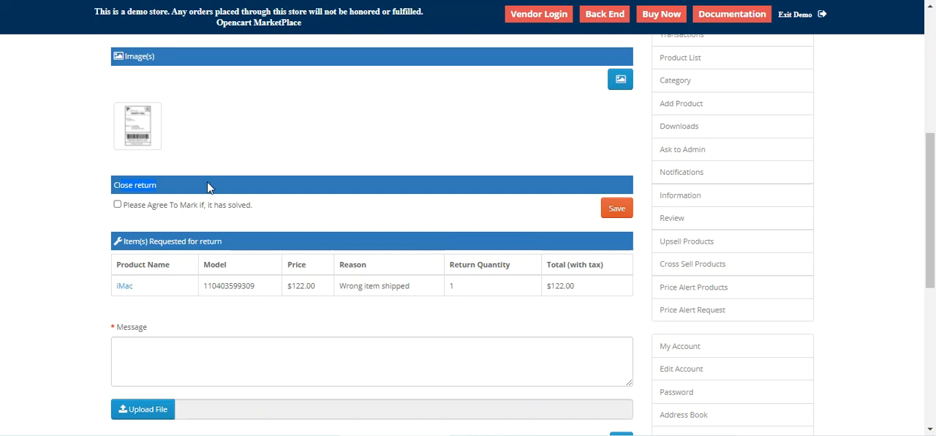
Step: Tick the agreement that marks the return as solved without saving it, and check the requested items
click(117, 206)
scroll(140, 223, down, 1)
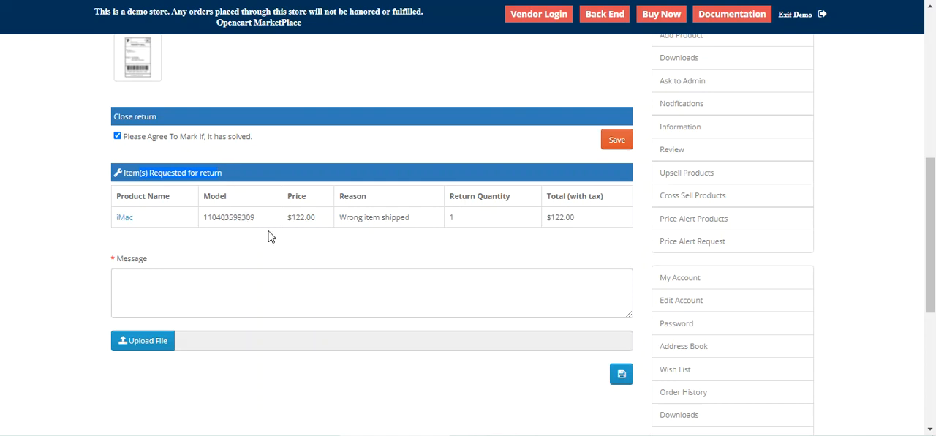
scroll(261, 242, down, 1)
Step: Write the return message "i need a replacement for the product"
click(155, 215)
scroll(253, 249, up, 3)
scroll(258, 247, up, 2)
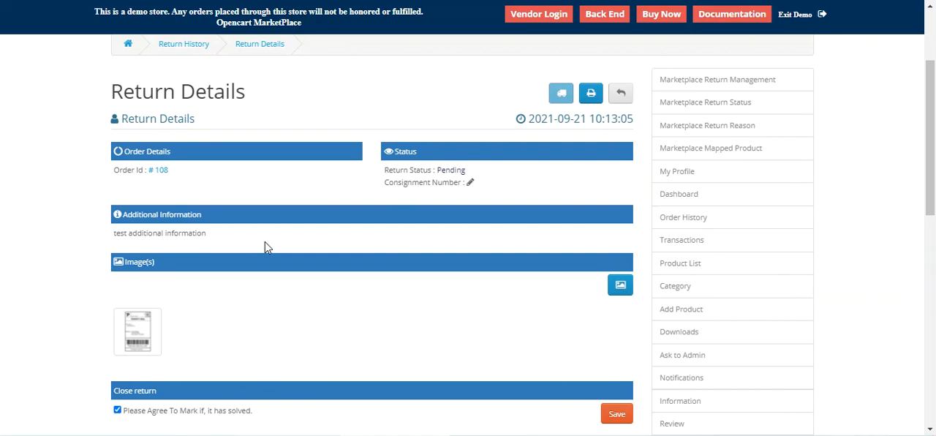
scroll(265, 247, down, 5)
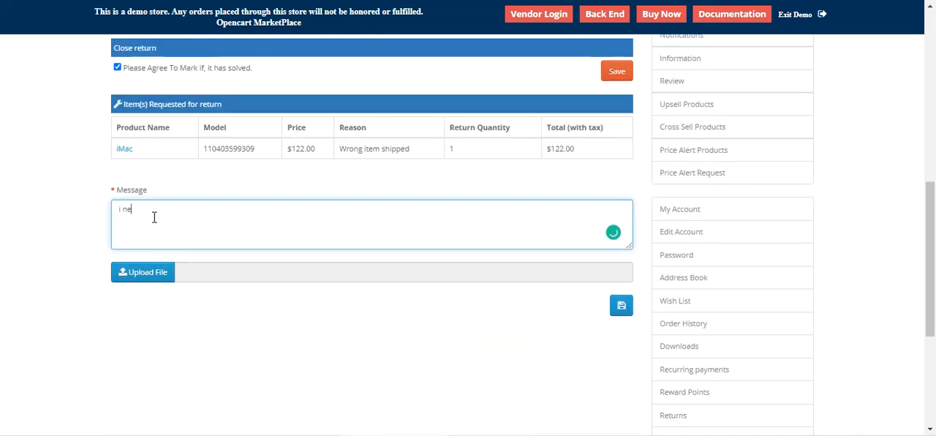
text(i need a replacement for the product)
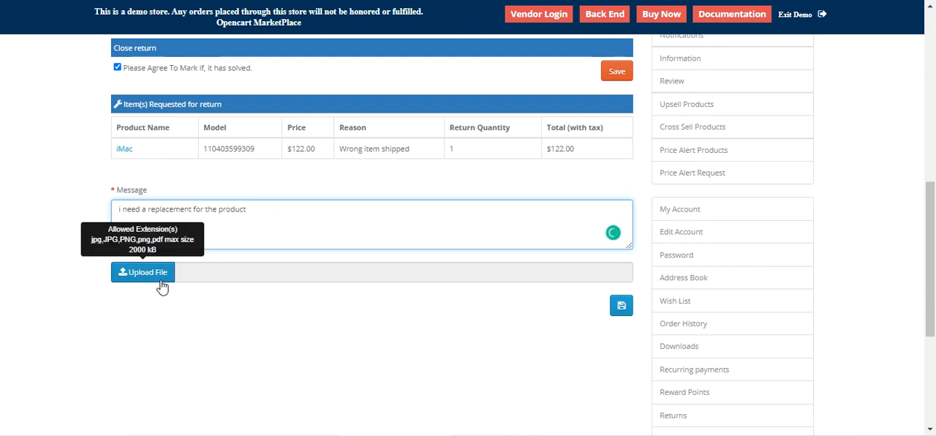
Step: Attach return_label.png to the return message and submit it
click(159, 277)
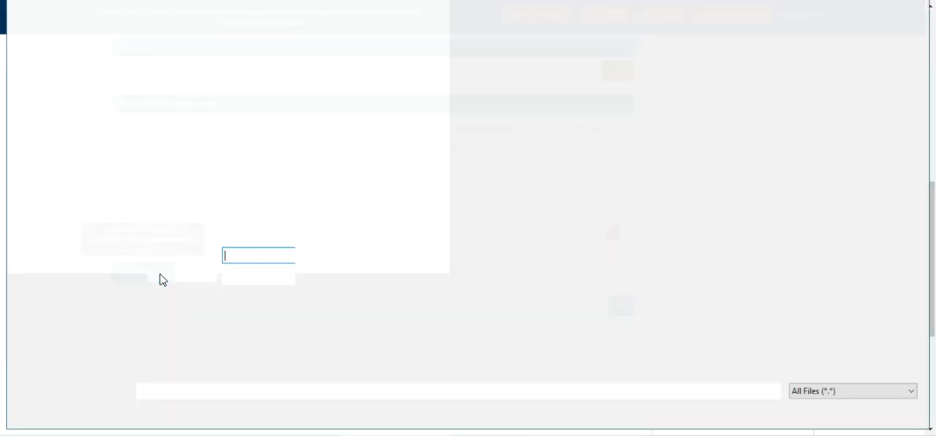
text(re)
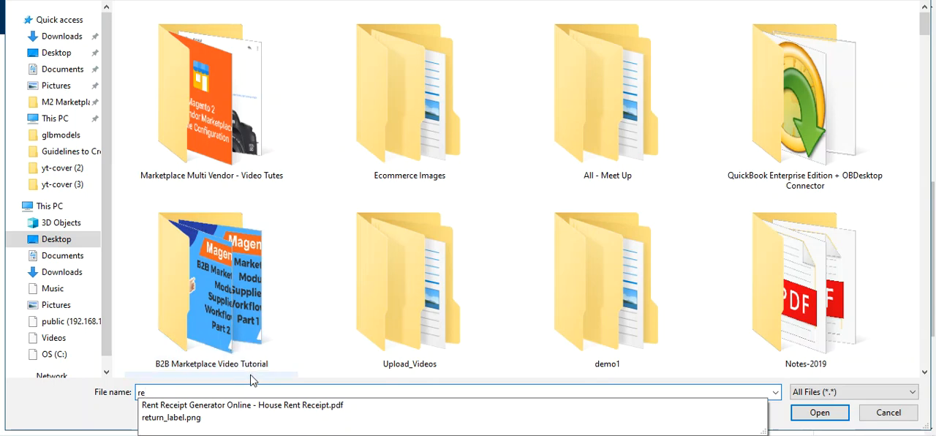
click(223, 419)
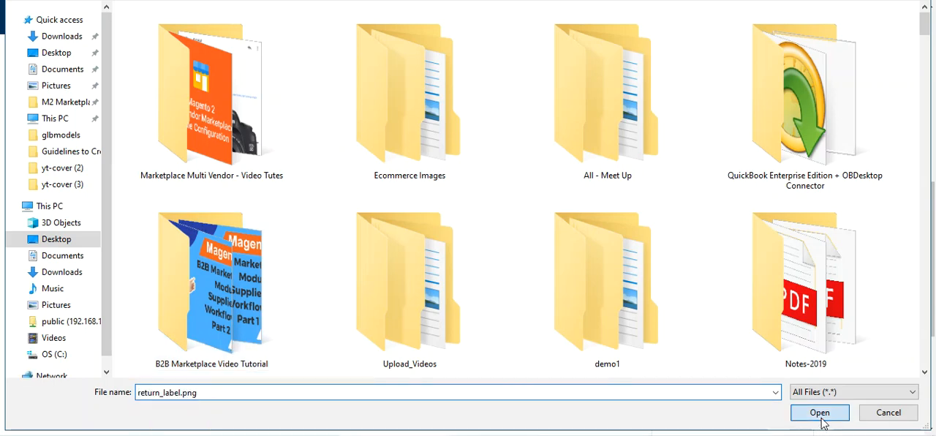
click(820, 413)
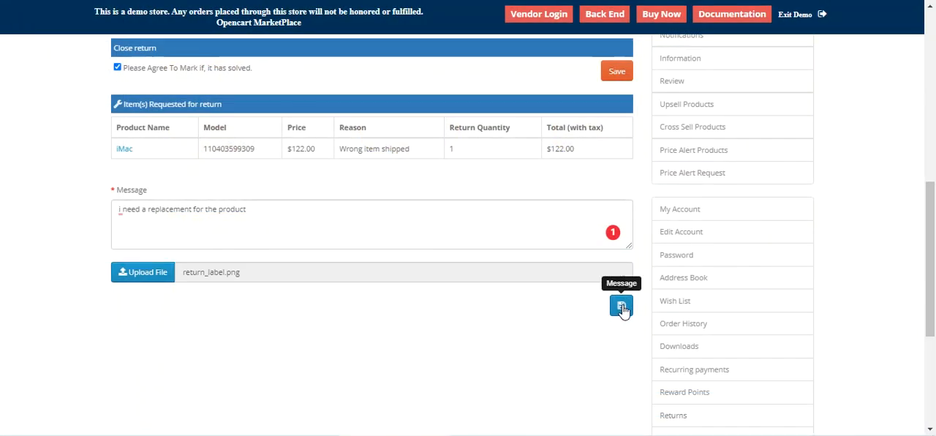
click(622, 308)
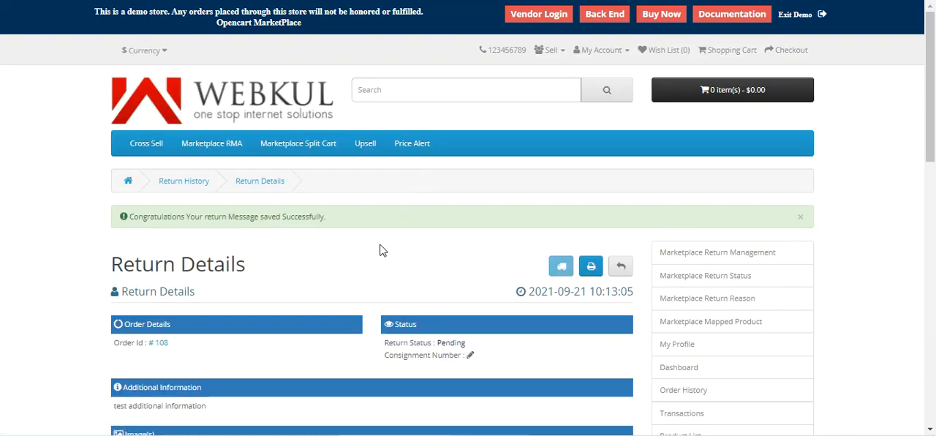
drag(934, 106, 934, 213)
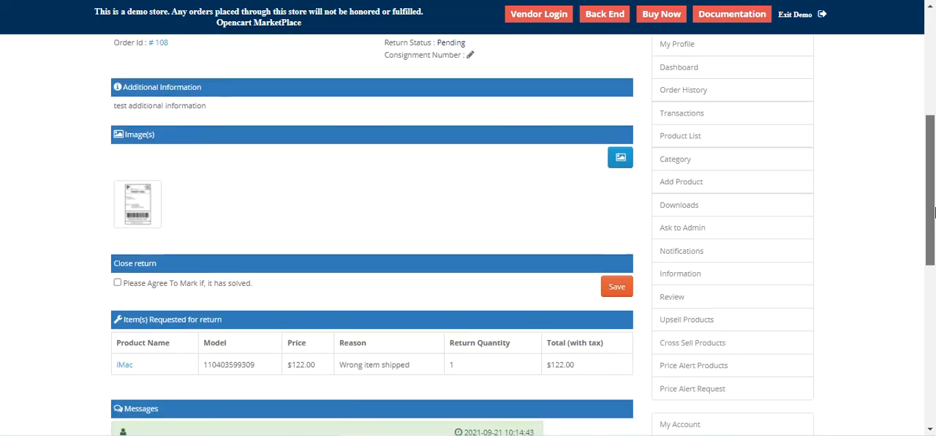
Step: Check the posted replacement message in the return's messages and view its attached return_label.png
scroll(295, 253, down, 3)
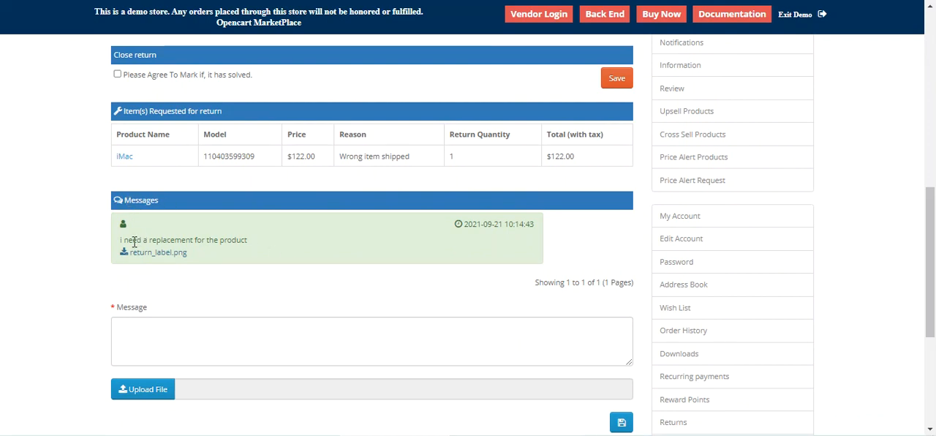
drag(133, 242, 245, 243)
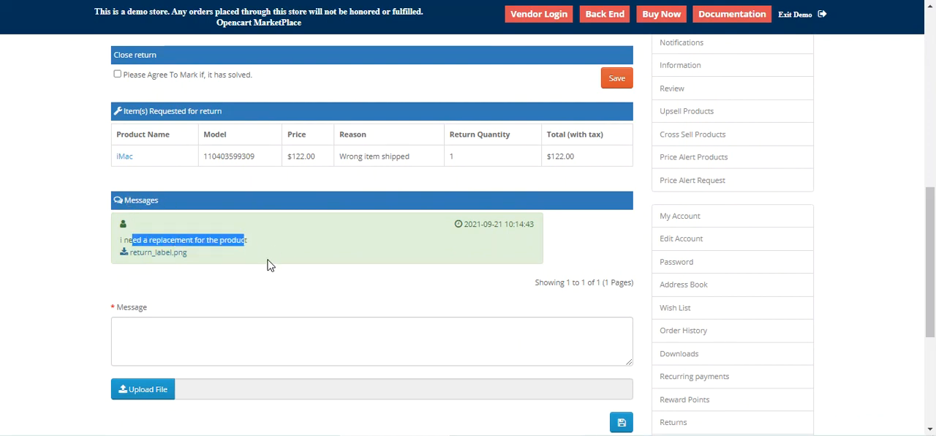
click(151, 253)
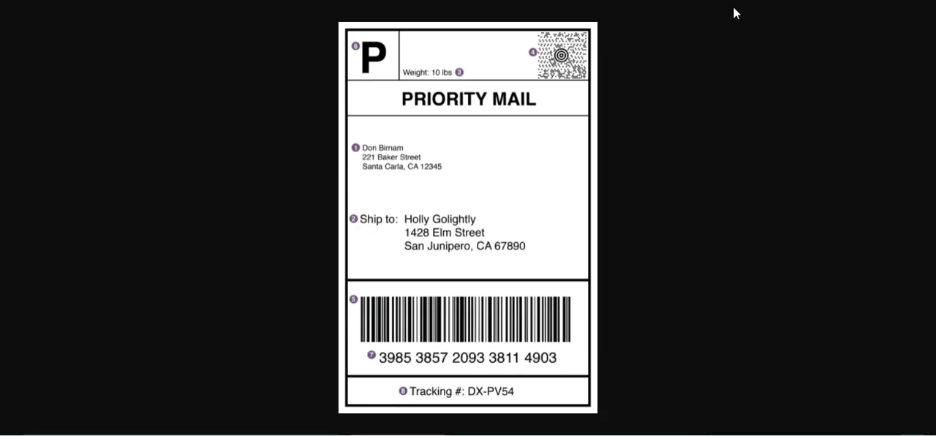
key(ctrl+w)
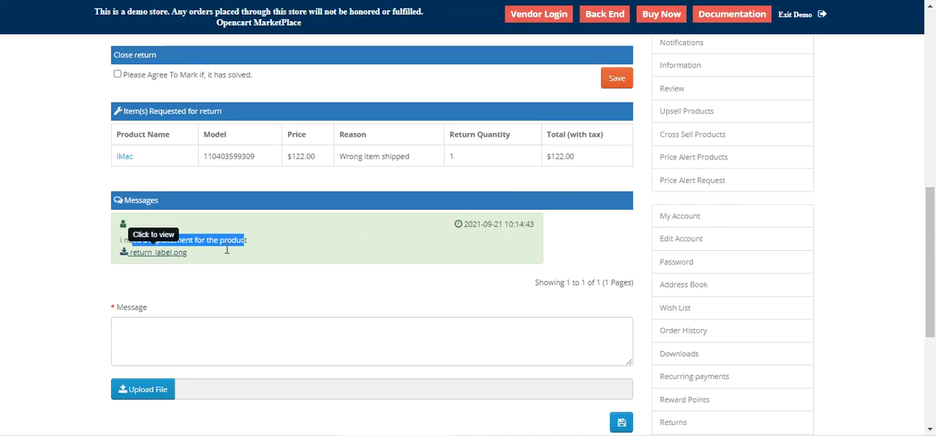
click(228, 252)
Step: Go to the My Returns list and view the details of the pending iMac return, including its messages
scroll(351, 240, up, 2)
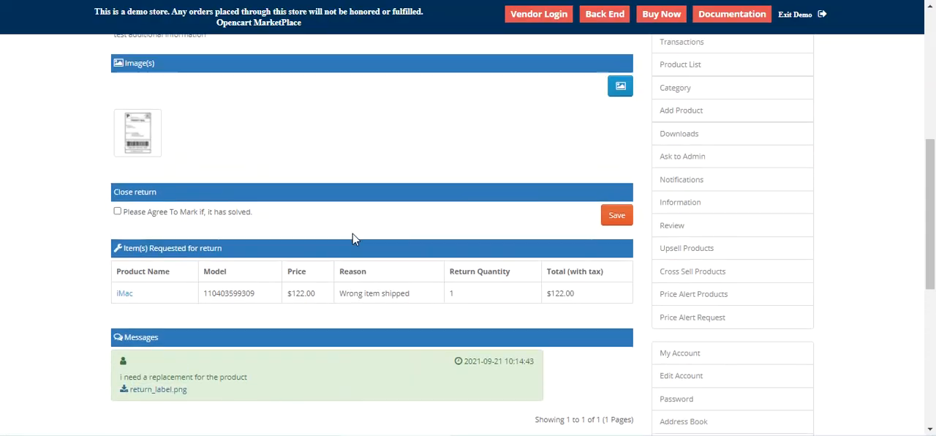
scroll(366, 219, up, 5)
scroll(386, 209, down, 2)
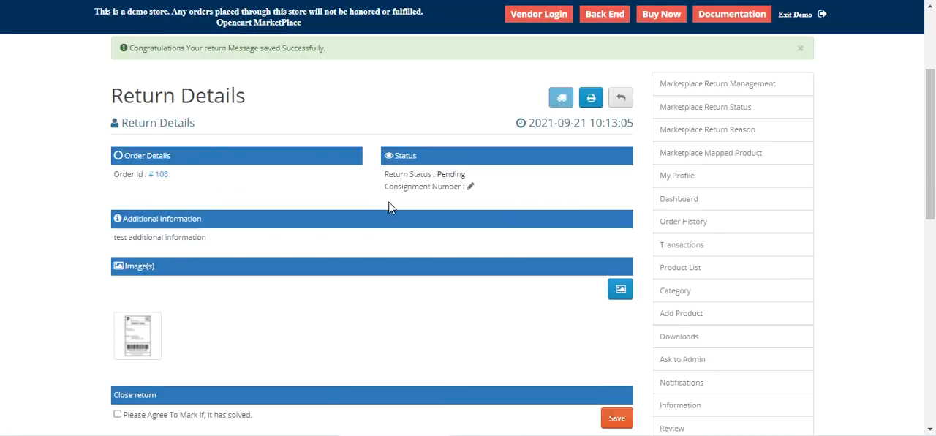
scroll(390, 208, down, 7)
click(714, 250)
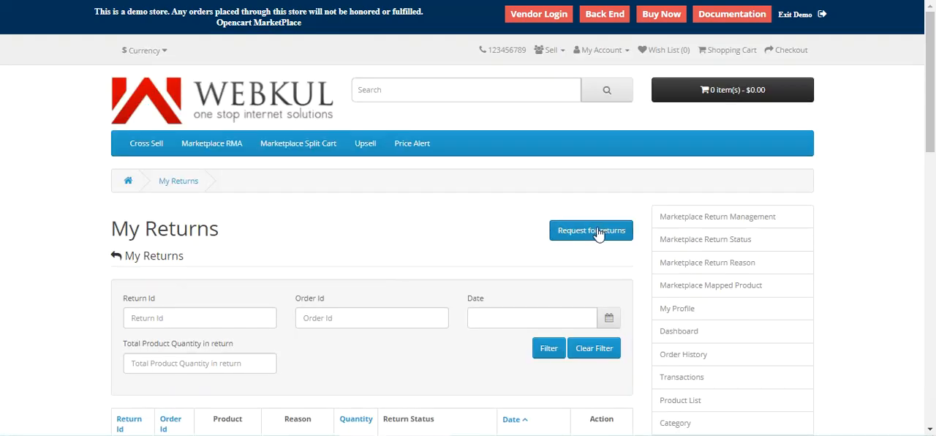
scroll(589, 238, down, 2)
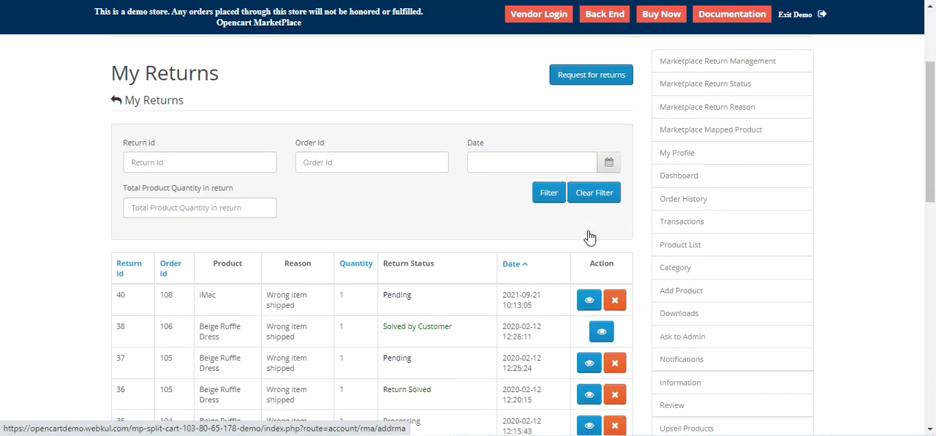
scroll(589, 237, down, 1)
click(589, 252)
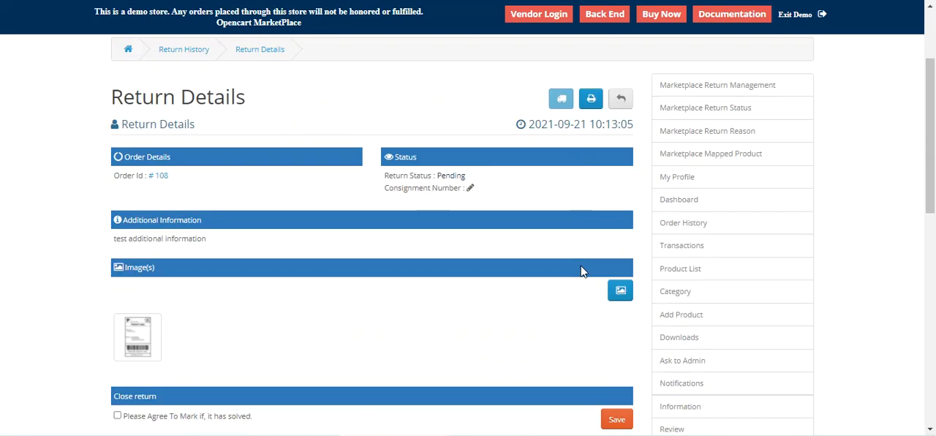
scroll(583, 271, down, 5)
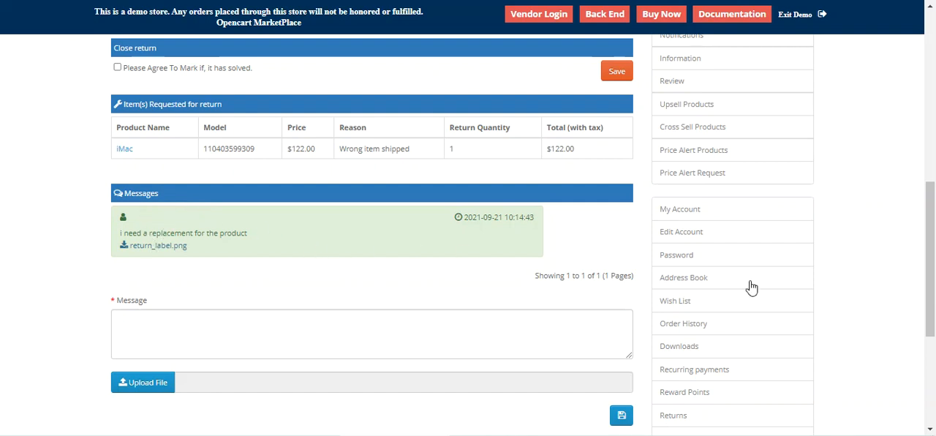
Step: Go to Marketplace Return Management, check the iMac request's order ID and return status, and open that request
drag(935, 295, 935, 131)
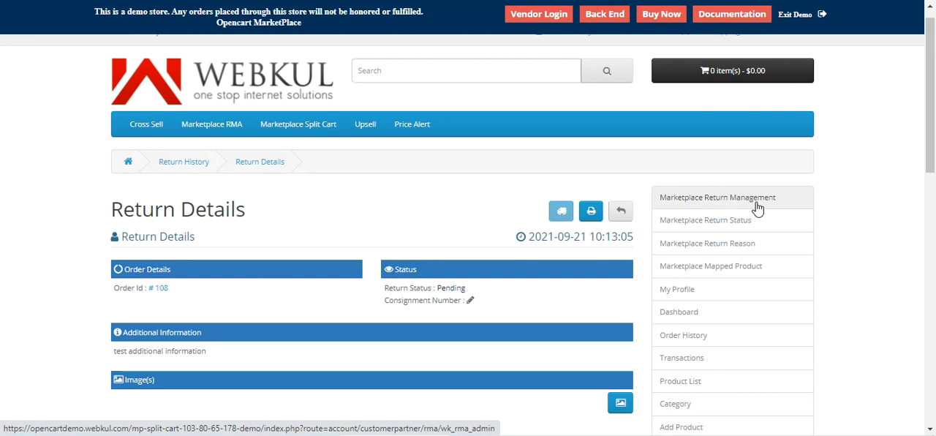
click(717, 218)
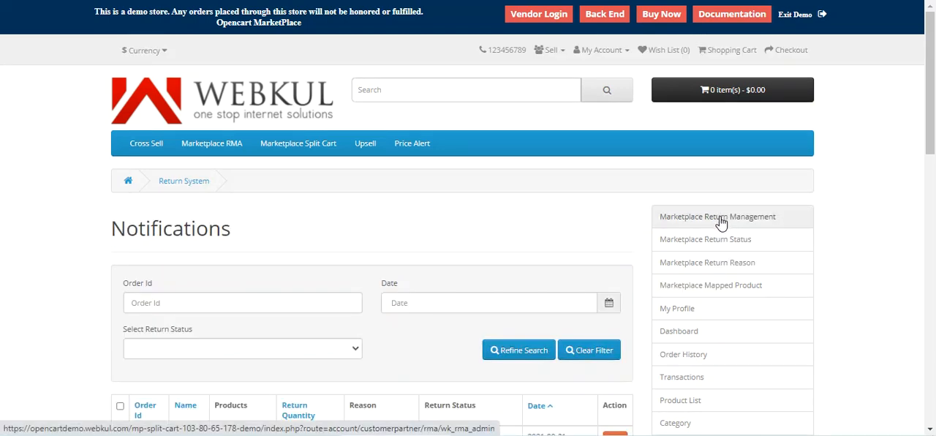
scroll(228, 288, down, 3)
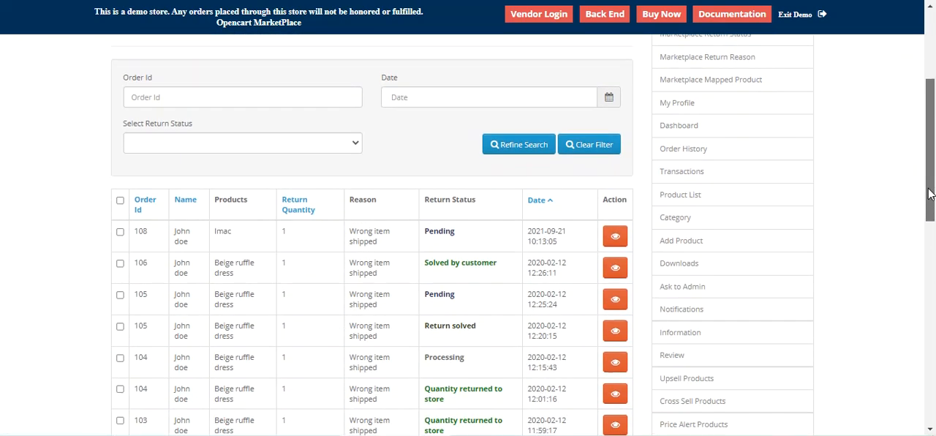
drag(139, 230, 151, 236)
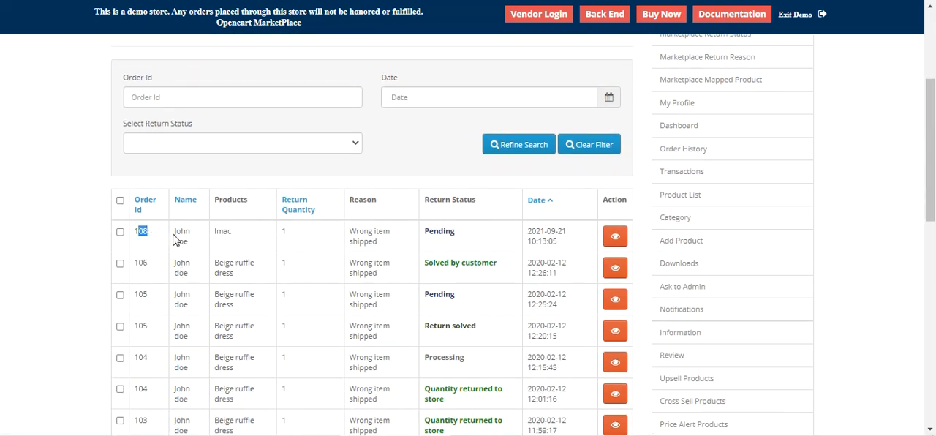
drag(434, 200, 473, 201)
click(441, 232)
click(615, 238)
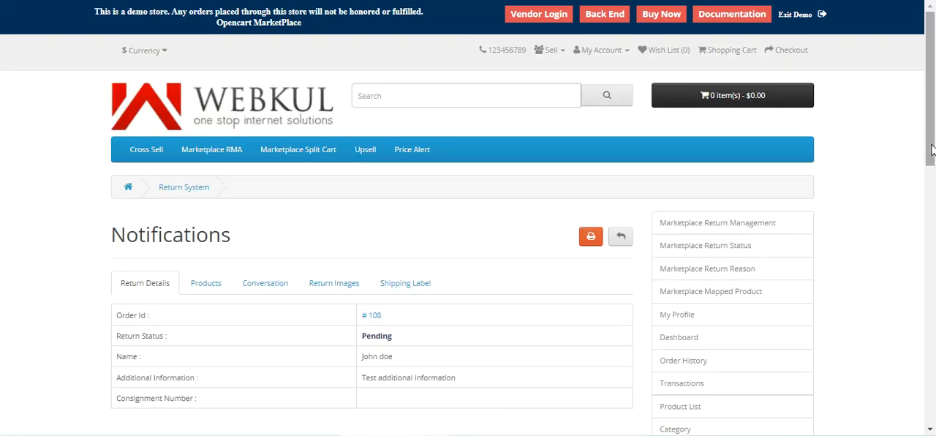
Step: Review the iMac request's return details, products and conversation, and view the return_label.png attached to the customer's message
drag(934, 141, 934, 170)
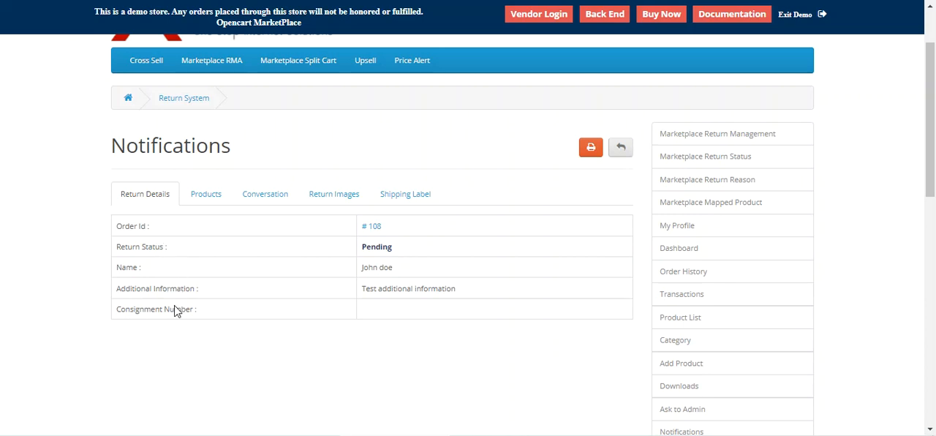
click(205, 195)
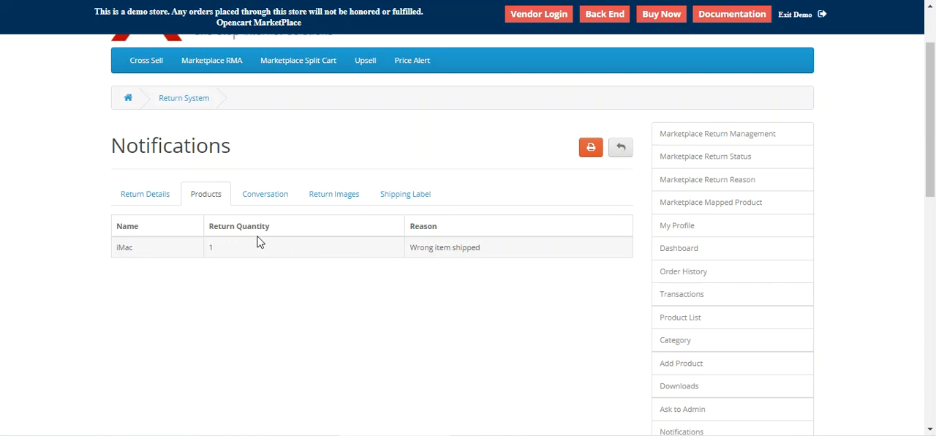
click(278, 202)
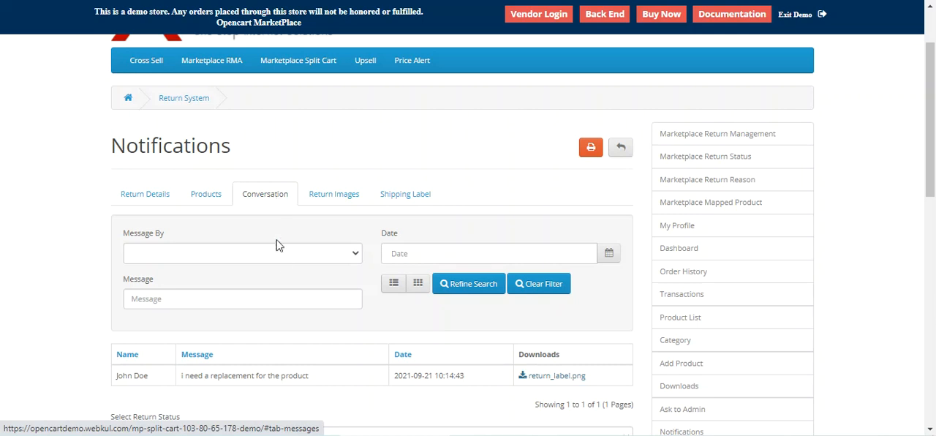
scroll(300, 271, down, 1)
scroll(301, 275, down, 1)
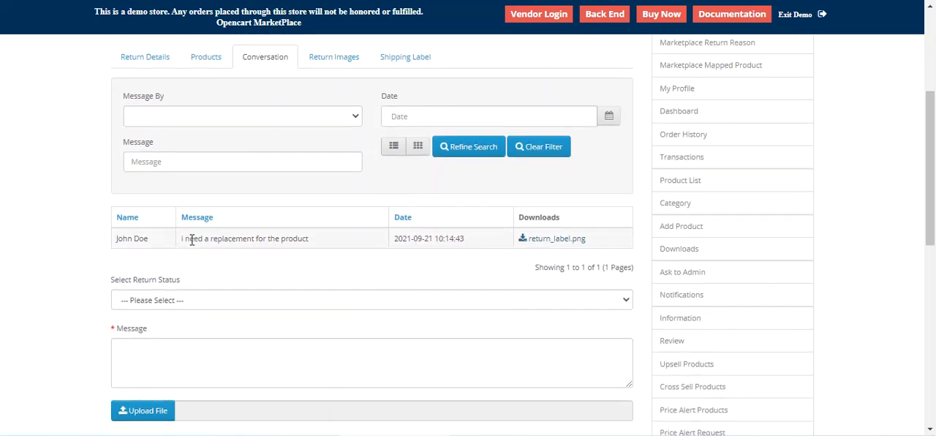
drag(183, 240, 312, 251)
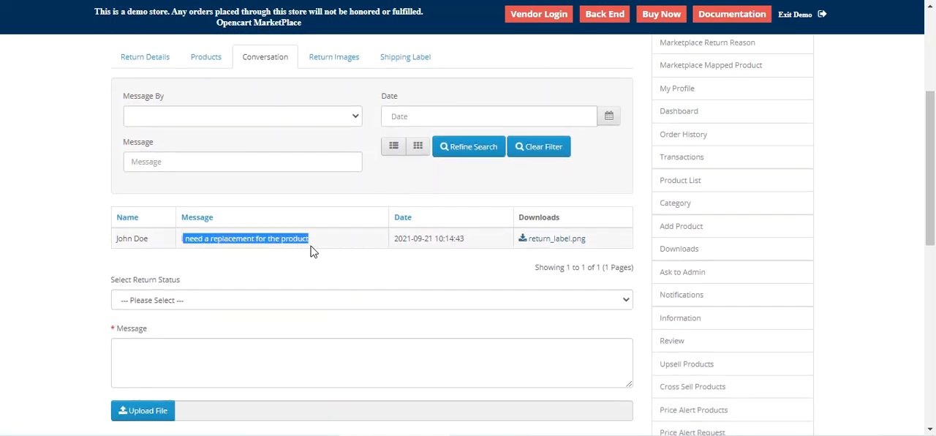
click(561, 243)
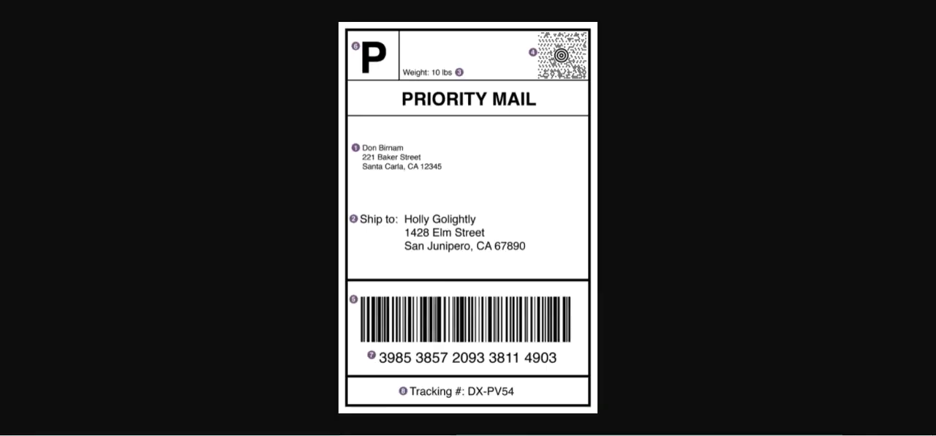
key(ctrl+w)
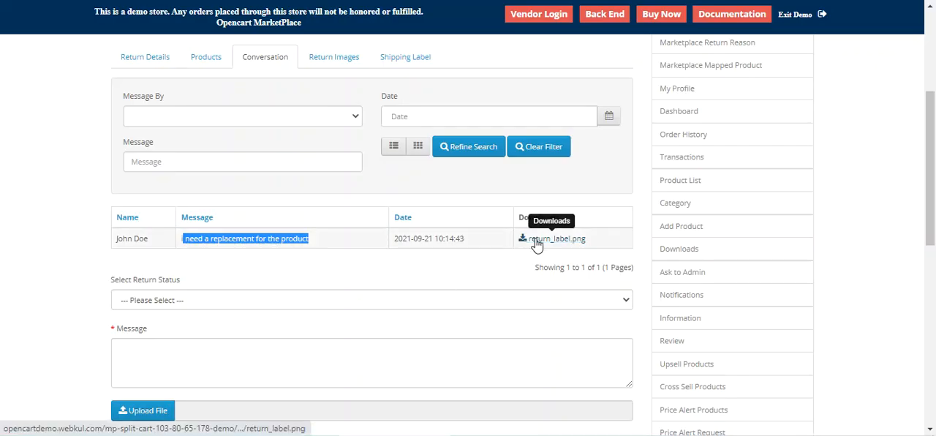
Step: Check the available return status options in the conversation's reply form without choosing one
scroll(258, 338, down, 2)
scroll(231, 313, up, 1)
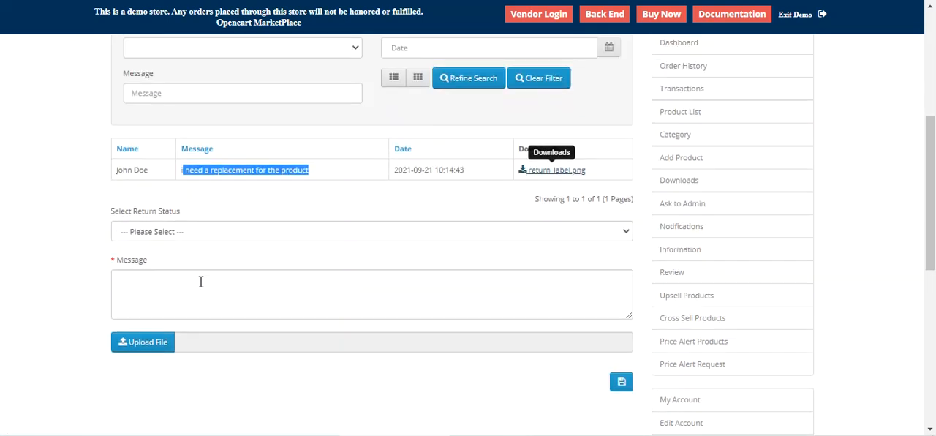
click(190, 239)
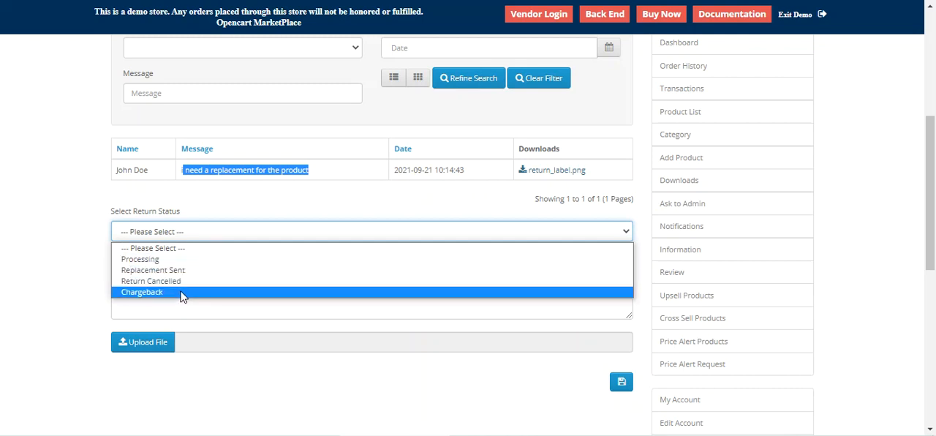
click(92, 295)
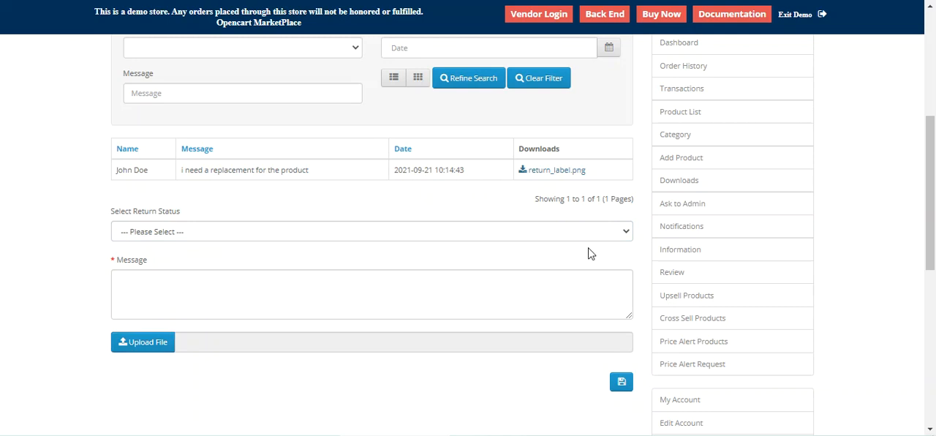
Step: Open Marketplace Return Status and examine the list of defined return statuses
drag(933, 194, 933, 88)
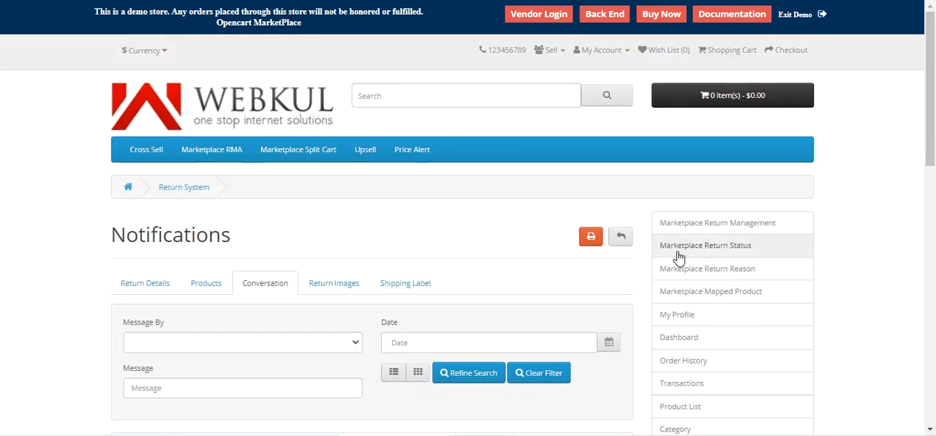
click(725, 251)
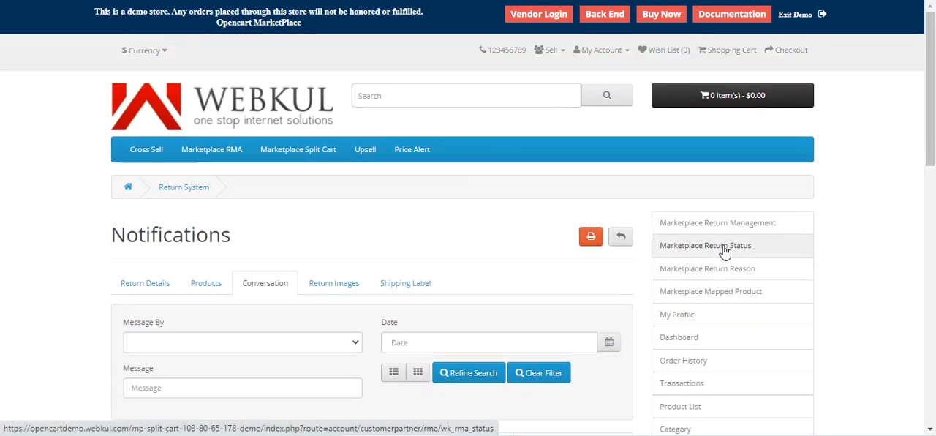
scroll(724, 252, down, 3)
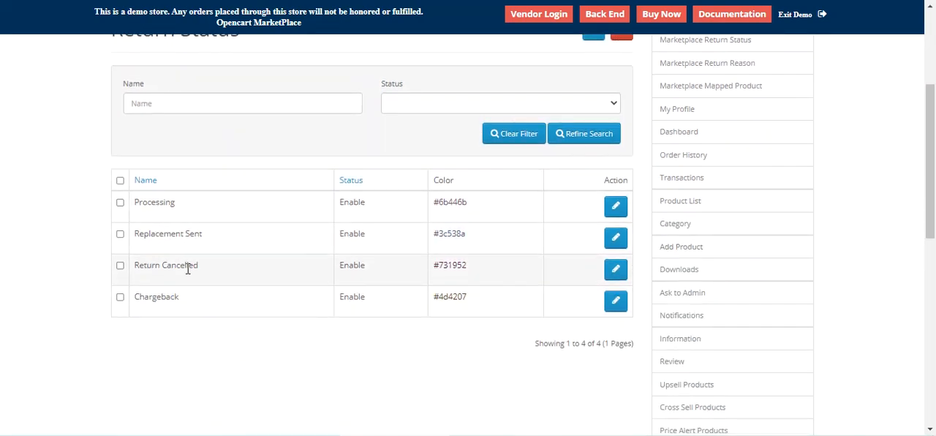
scroll(702, 231, up, 3)
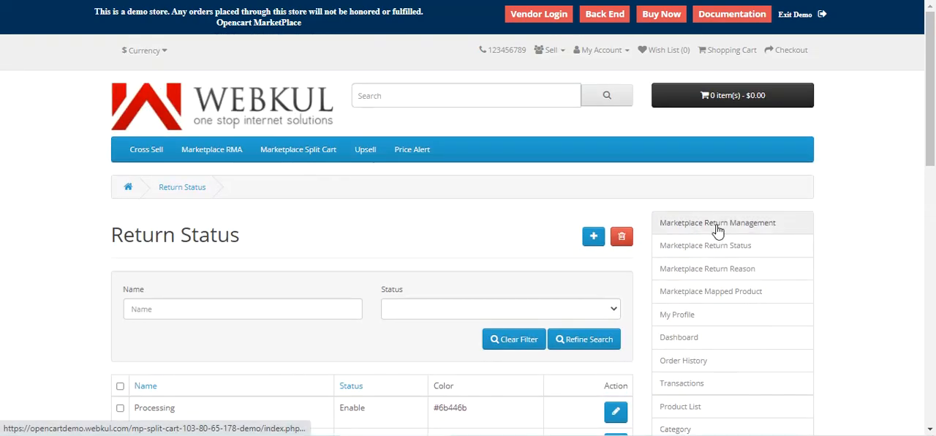
Step: Go back to Marketplace Return Management and open the pending iMac return request again
click(704, 241)
scroll(703, 236, down, 3)
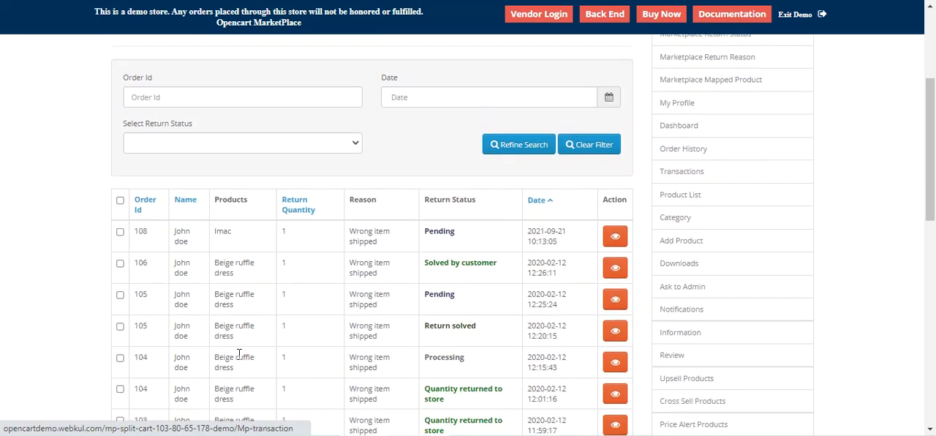
scroll(807, 199, up, 2)
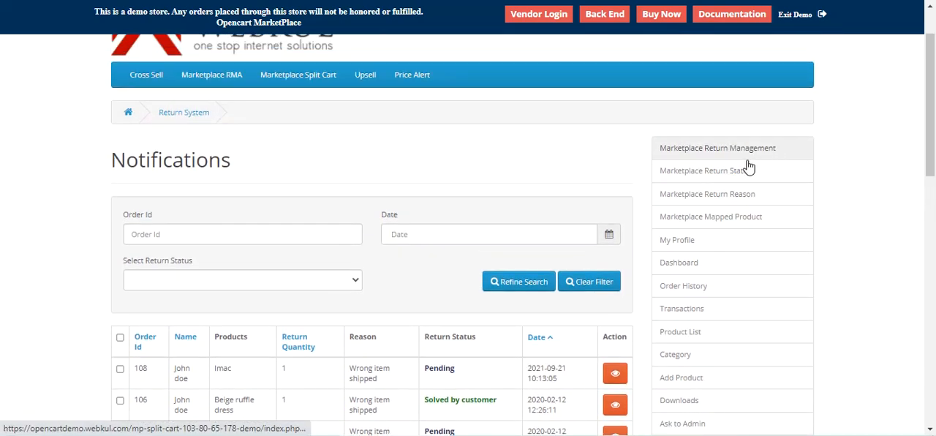
scroll(730, 175, down, 2)
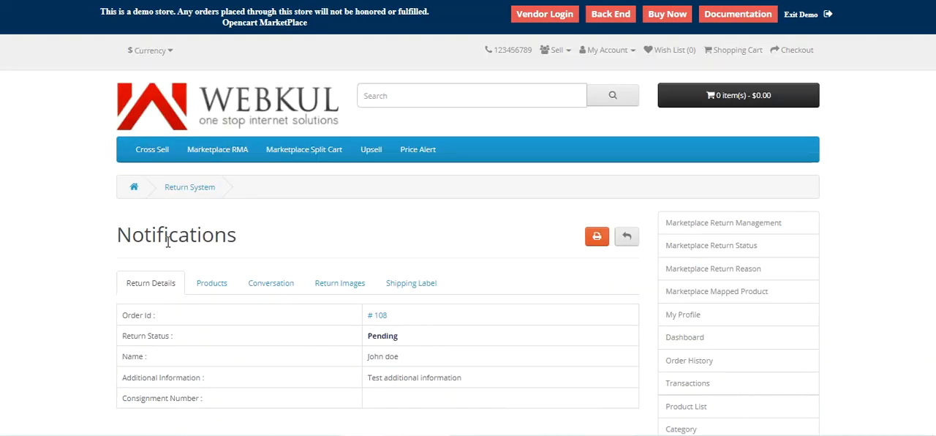
scroll(276, 327, down, 2)
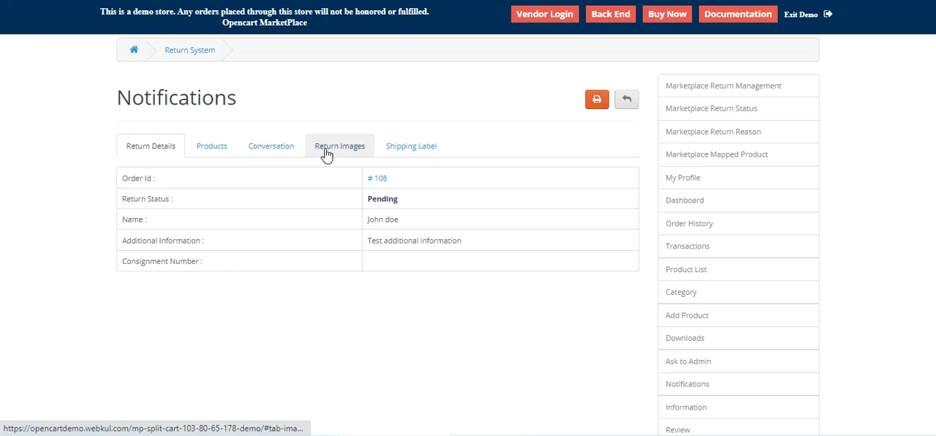
Step: Reply in the iMac return's conversation with status Processing and the message "okay processing the request for replacement", and save it
click(276, 151)
scroll(315, 392, down, 3)
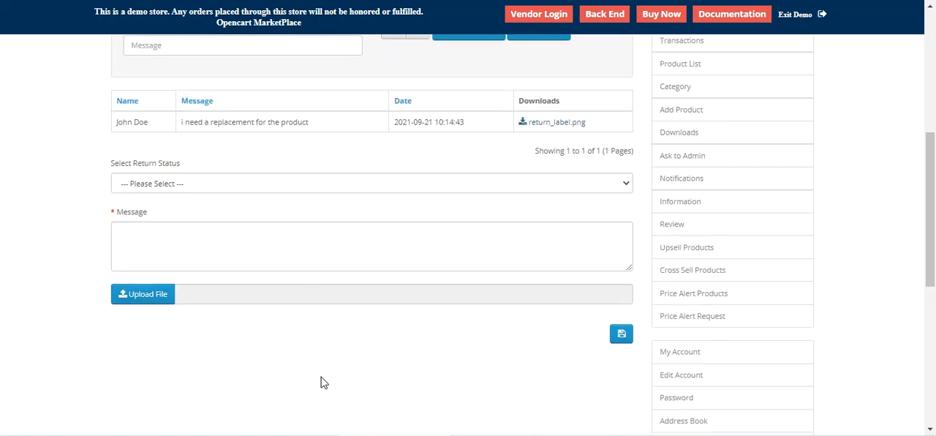
click(168, 183)
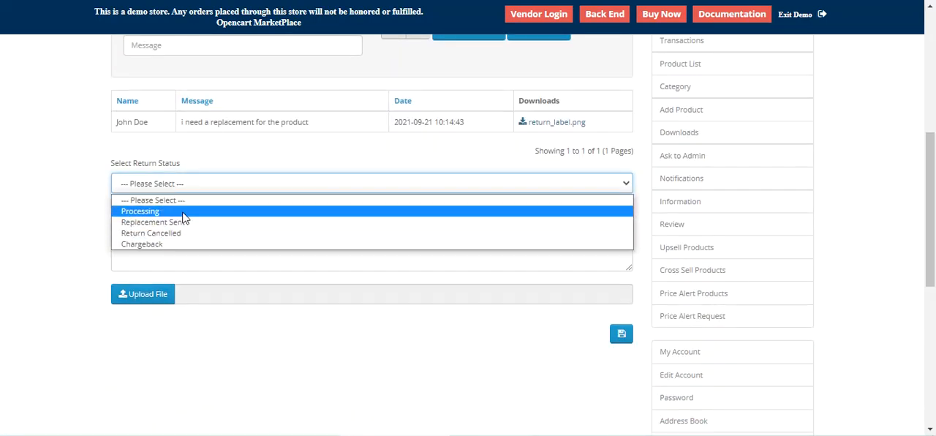
click(156, 212)
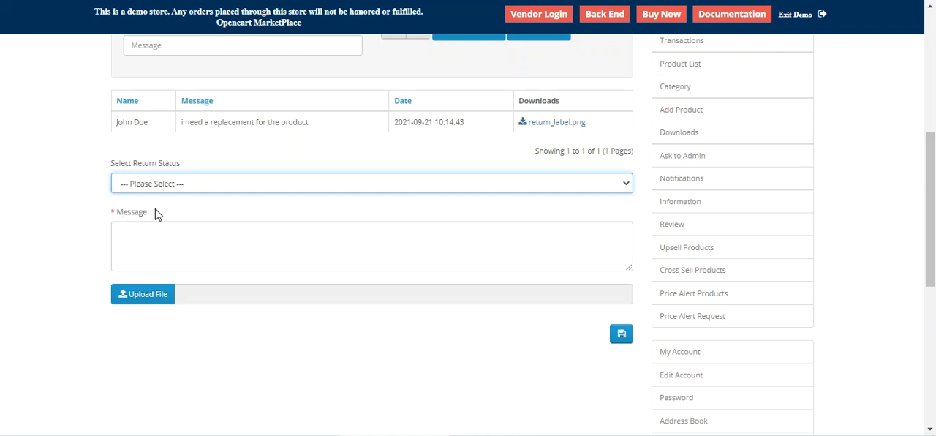
click(193, 242)
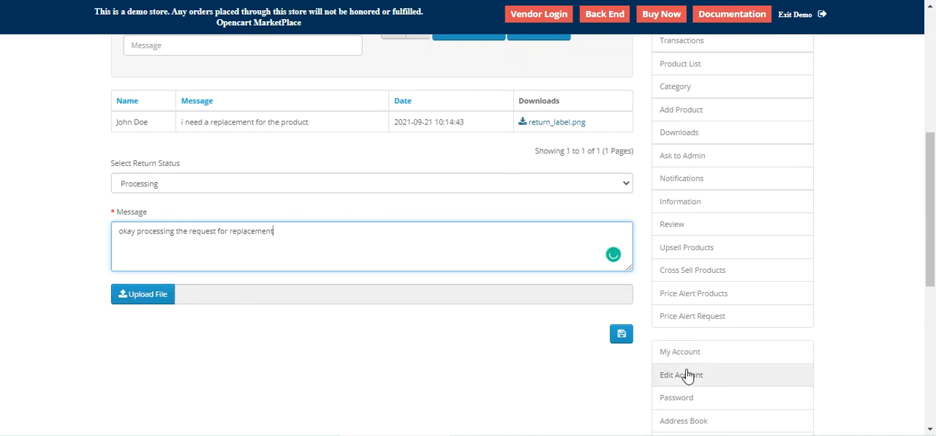
click(622, 336)
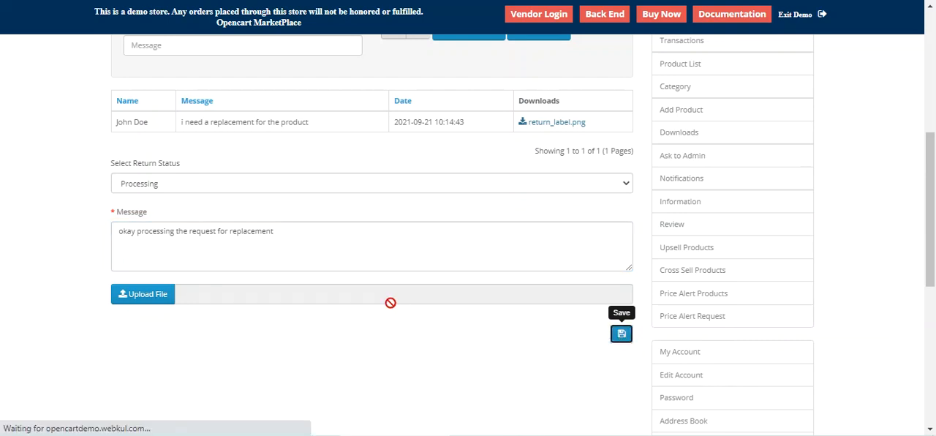
Step: Review the seller's new reply in the iMac return's conversation history
scroll(390, 303, up, 1)
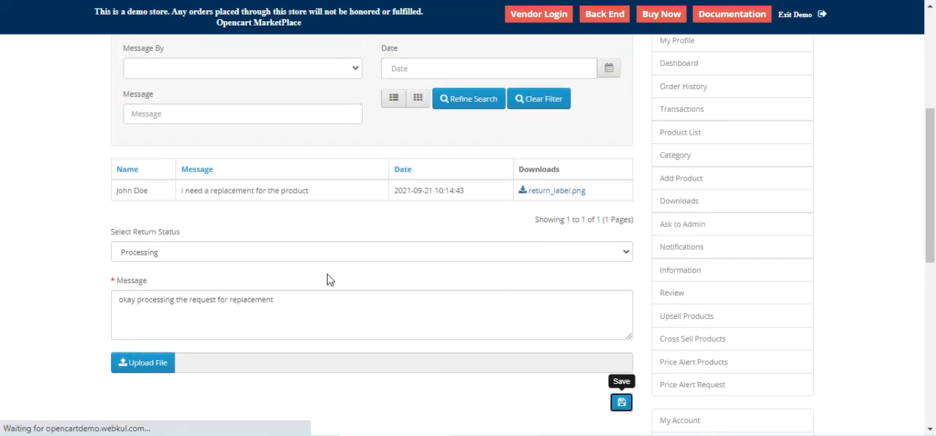
scroll(322, 263, down, 2)
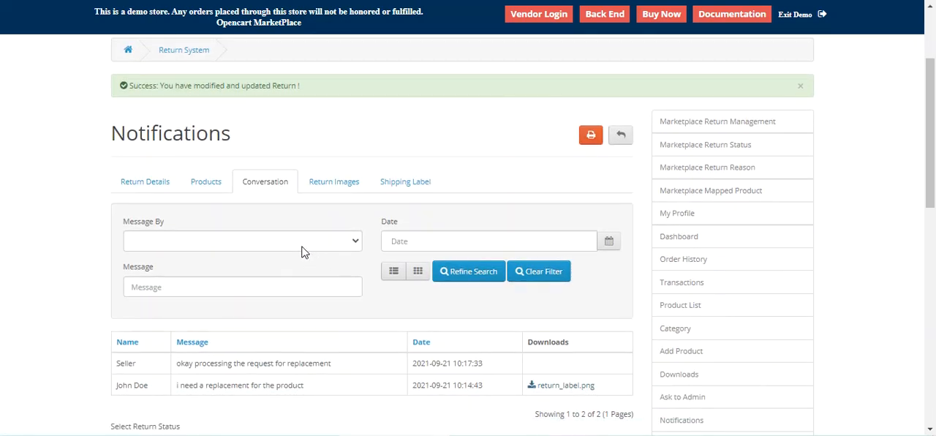
scroll(214, 170, up, 1)
drag(176, 154, 303, 154)
scroll(412, 263, down, 3)
scroll(412, 263, down, 1)
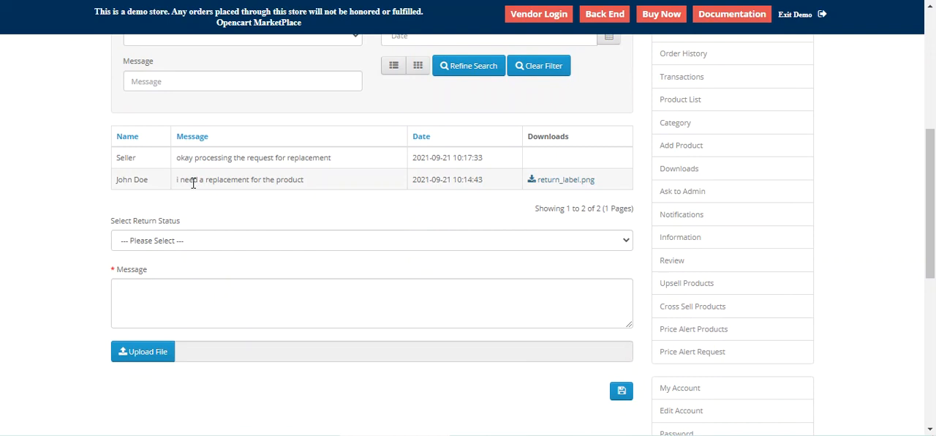
drag(187, 158, 333, 158)
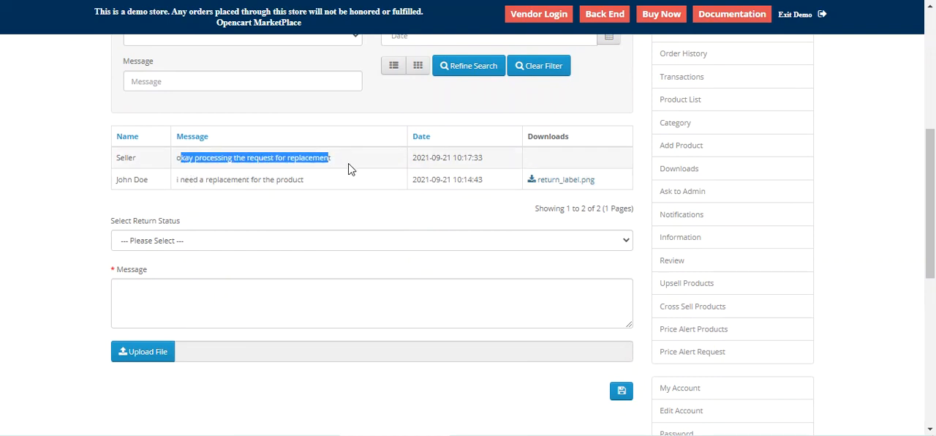
Step: Open the iMac return's details from the customer's Returns list and read the seller's reply in its messages
scroll(665, 288, down, 6)
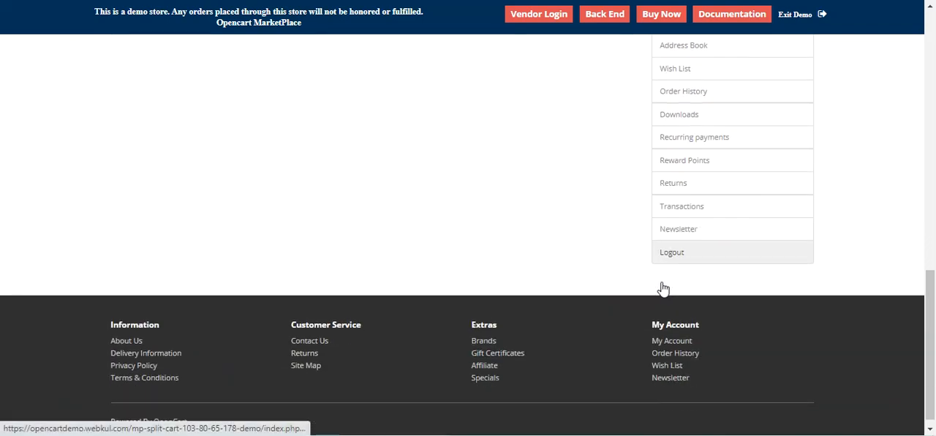
scroll(662, 292, up, 1)
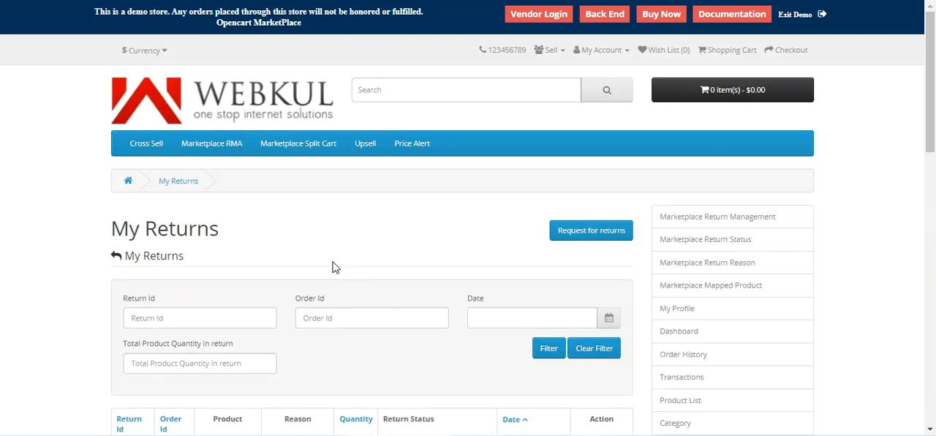
scroll(326, 278, down, 3)
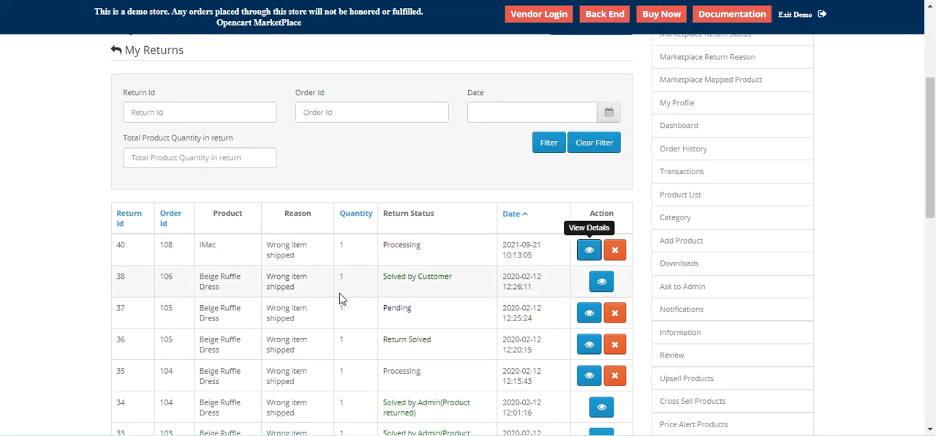
scroll(346, 288, down, 10)
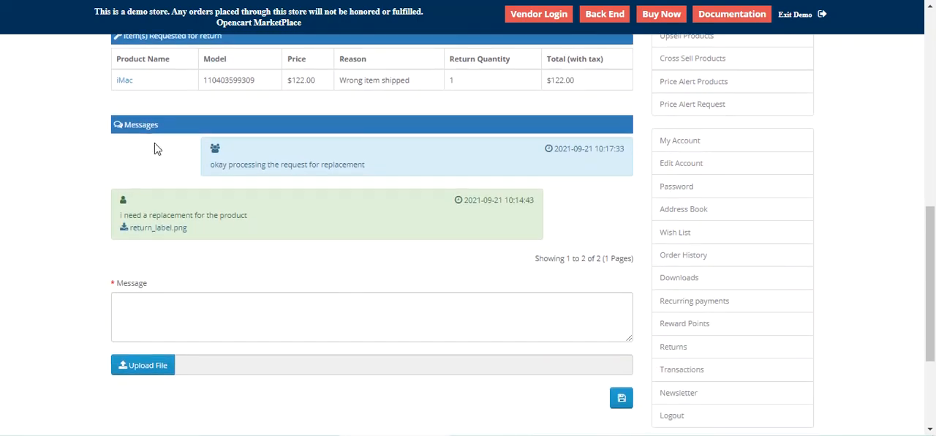
drag(210, 168, 364, 164)
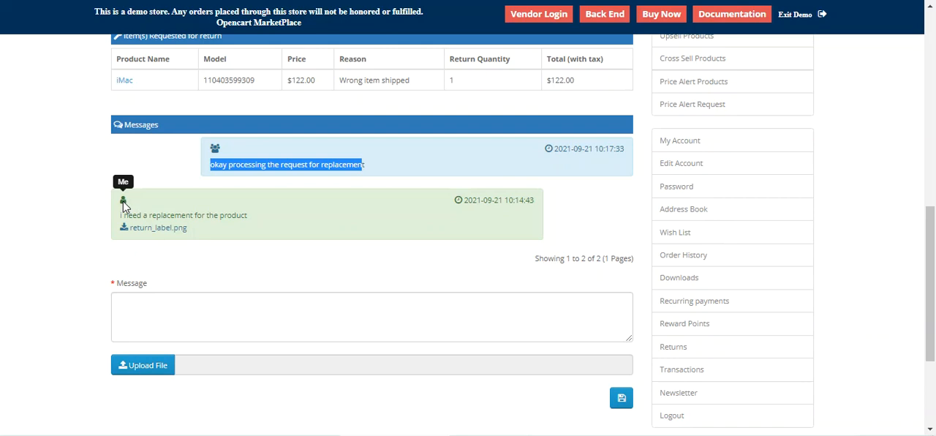
Step: Check the customer's return status and the Close return option without saving the return as solved
scroll(398, 319, up, 3)
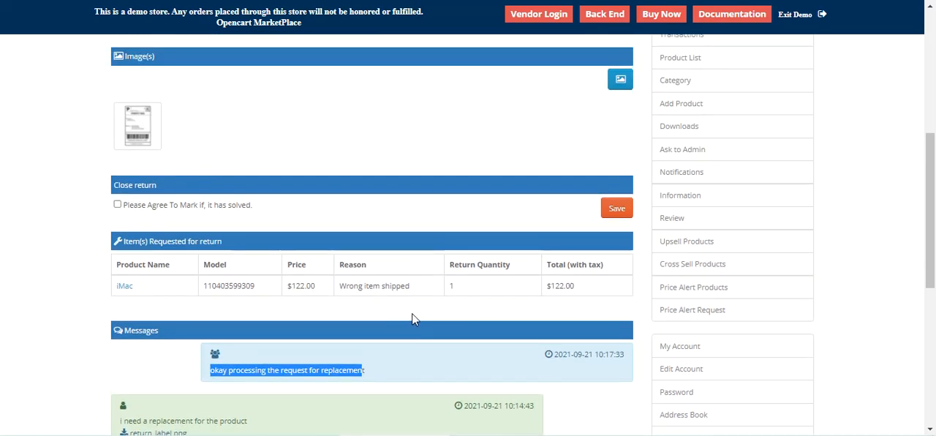
scroll(412, 313, up, 3)
scroll(416, 311, down, 3)
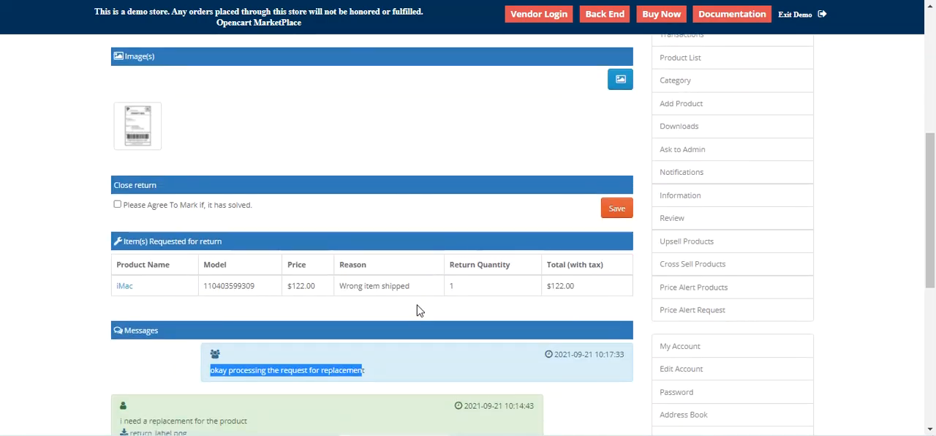
click(117, 205)
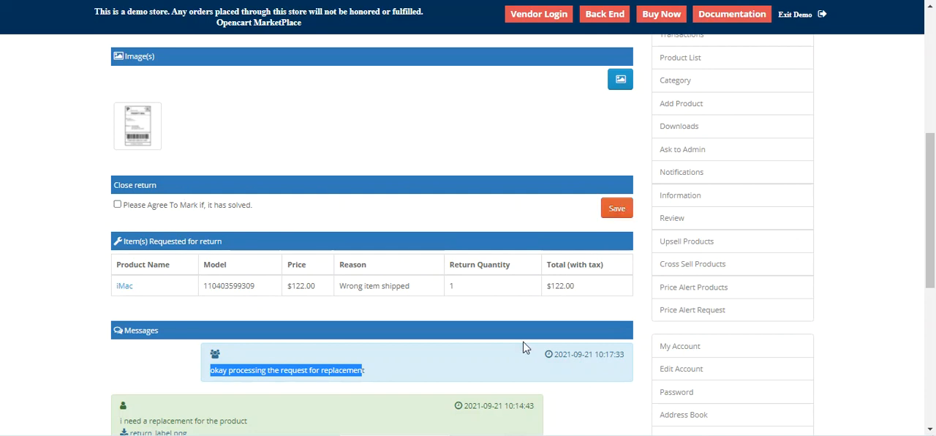
scroll(516, 335, up, 3)
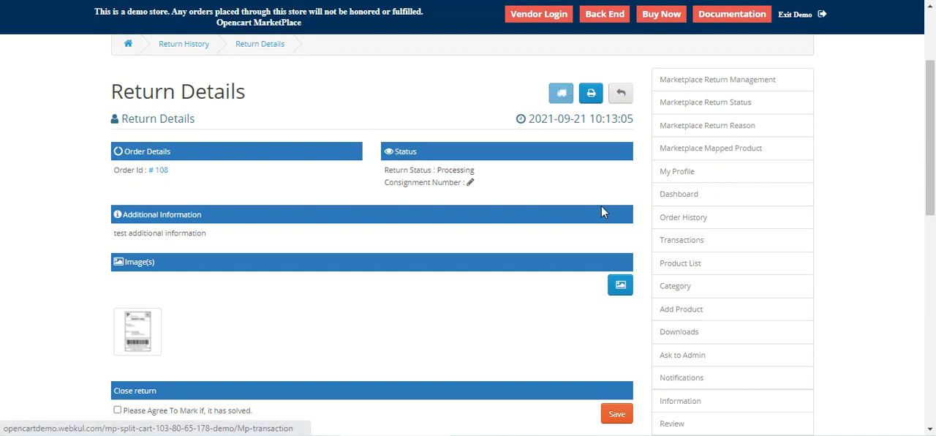
Step: Reopen the iMac request from Marketplace Return Management and check its products, conversation and return images
click(702, 87)
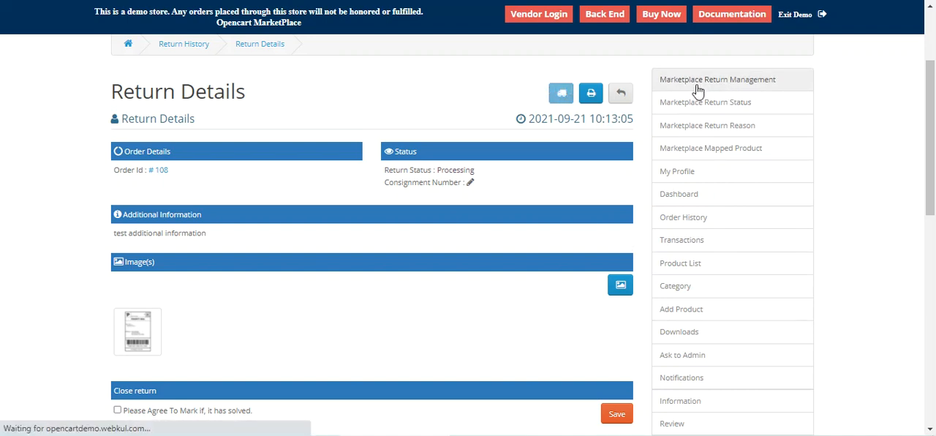
scroll(575, 282, down, 2)
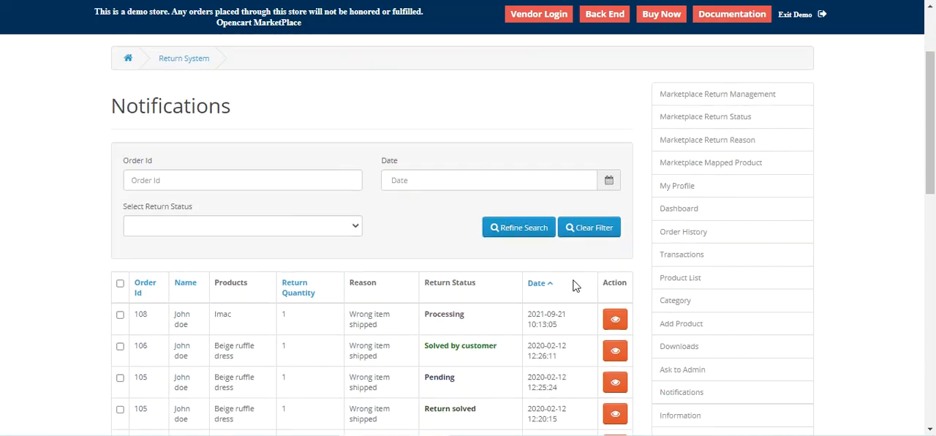
click(618, 313)
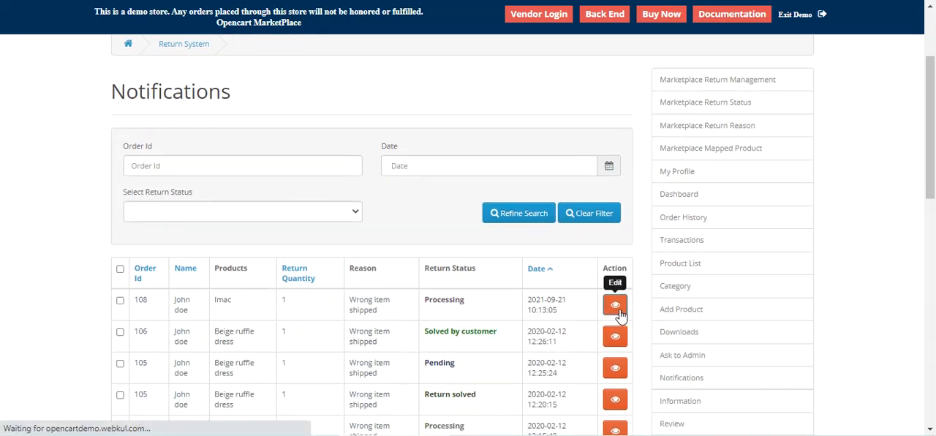
scroll(611, 315, down, 3)
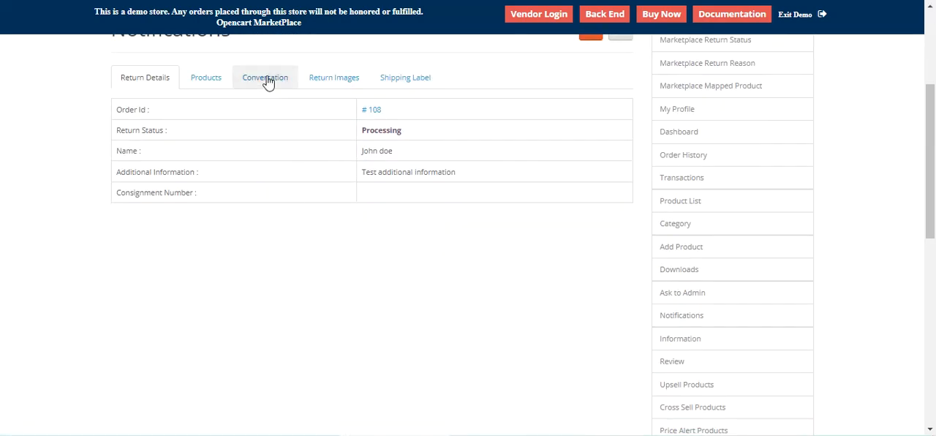
click(204, 83)
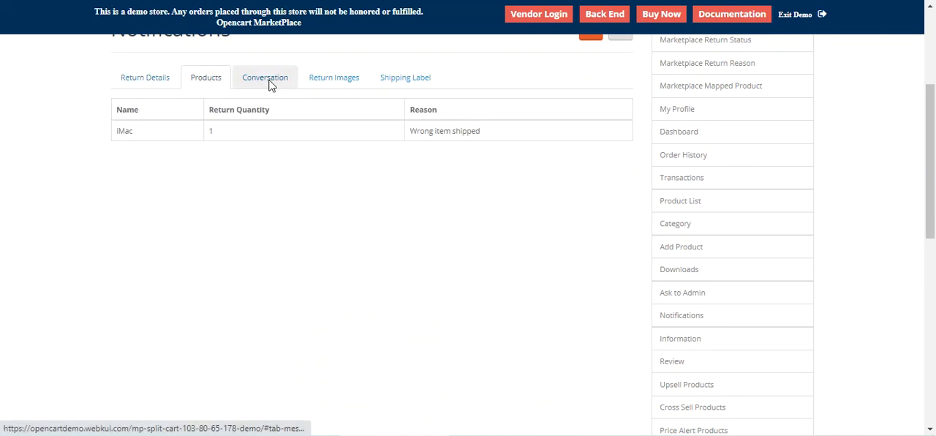
click(269, 84)
click(334, 89)
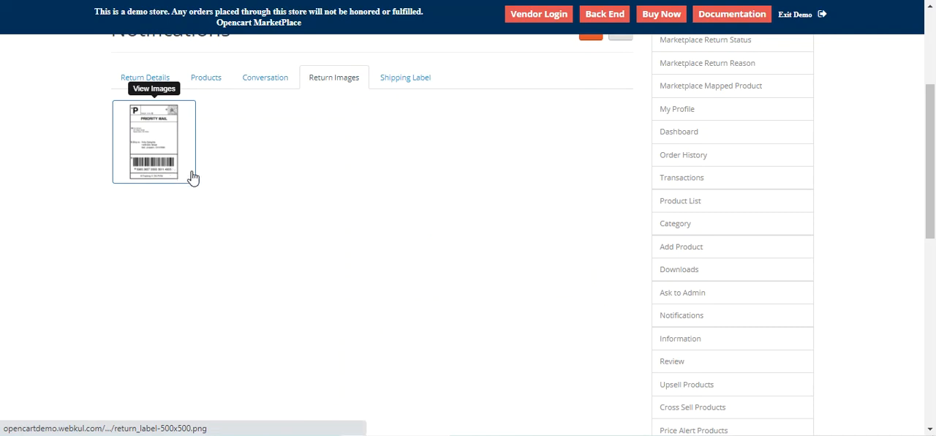
Step: Upload return_label.png as the iMac return's shipping label and send the label
click(406, 86)
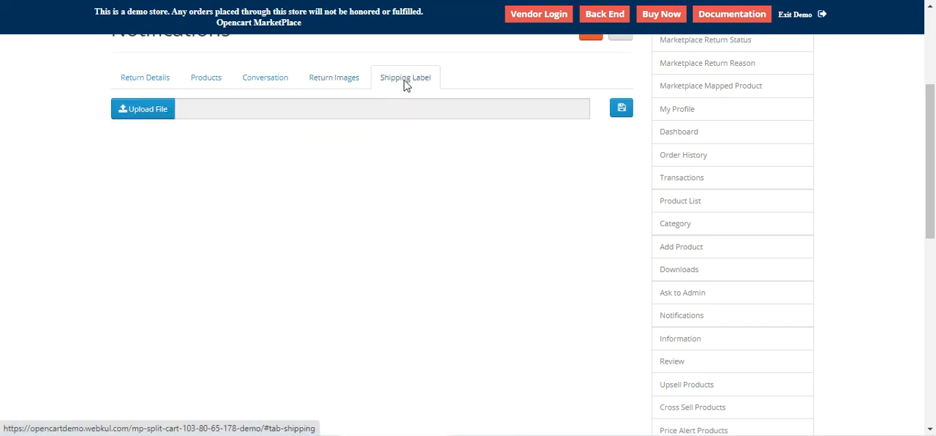
scroll(251, 195, up, 1)
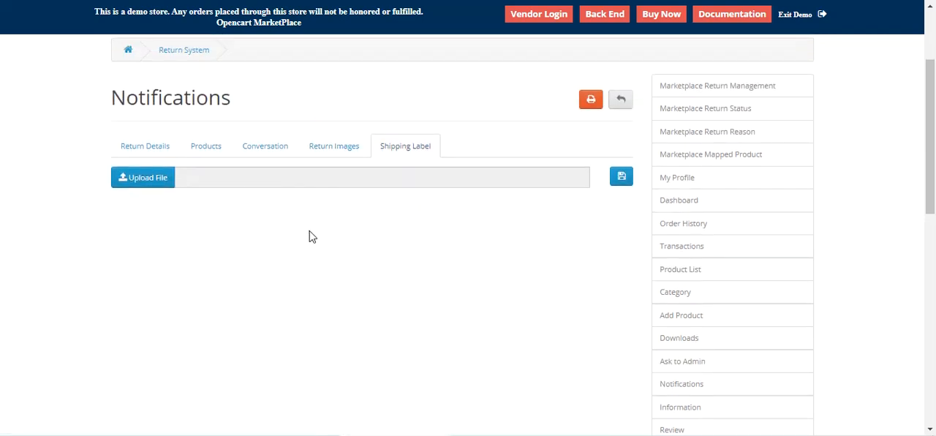
click(159, 183)
text(re)
click(171, 417)
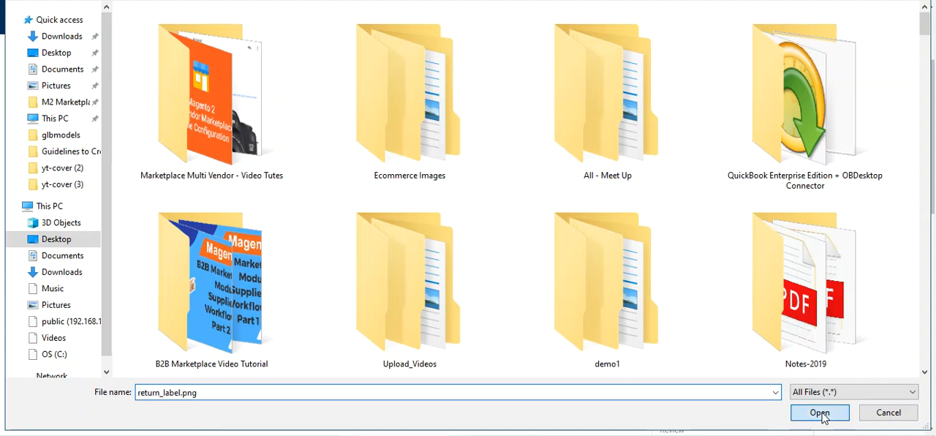
click(821, 412)
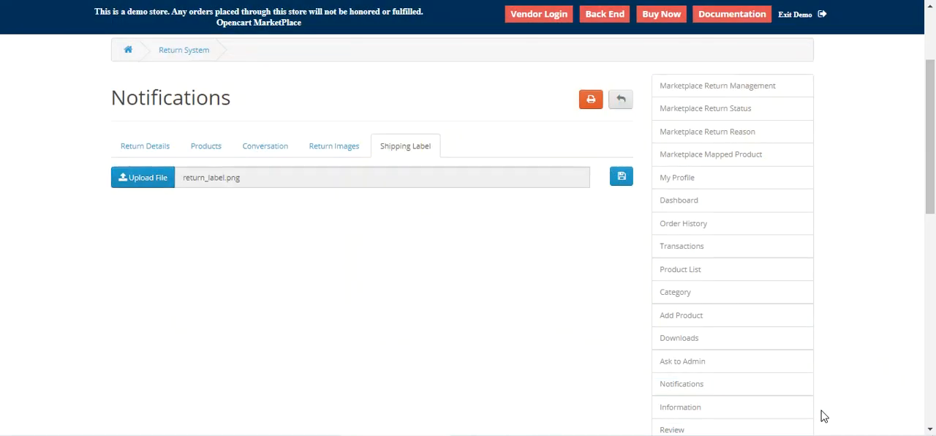
click(621, 187)
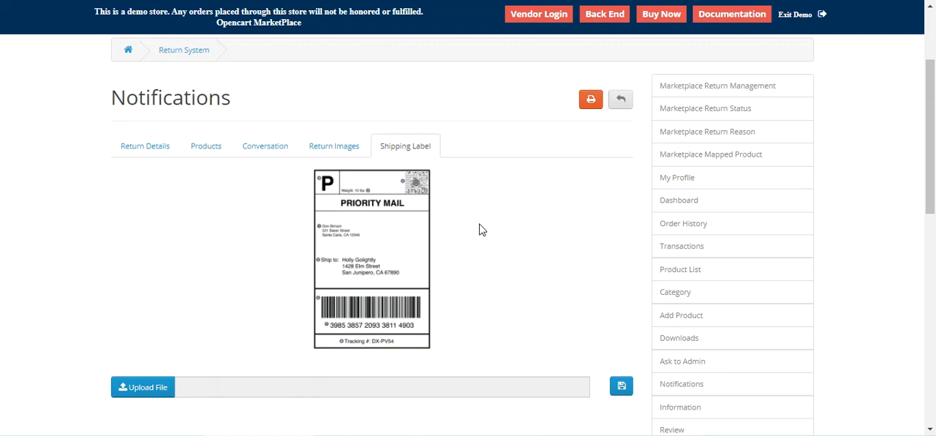
Step: Go back to the customer's Returns list, check the iMac return's status and open its details
drag(931, 105, 932, 290)
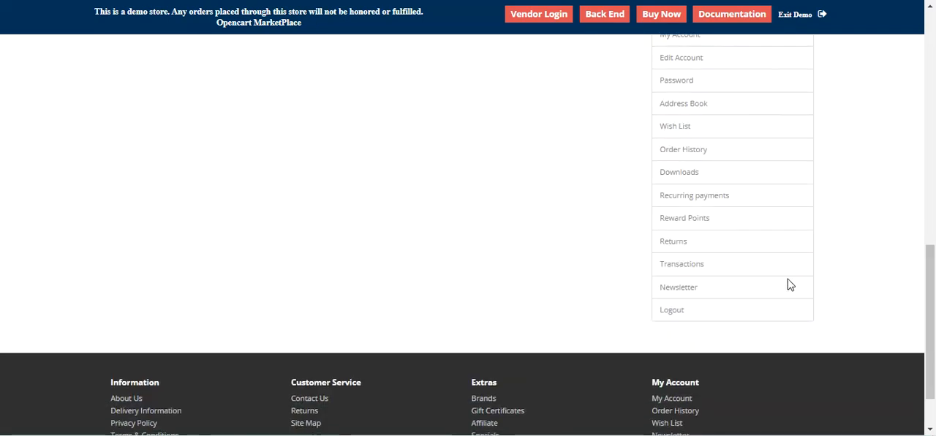
click(672, 250)
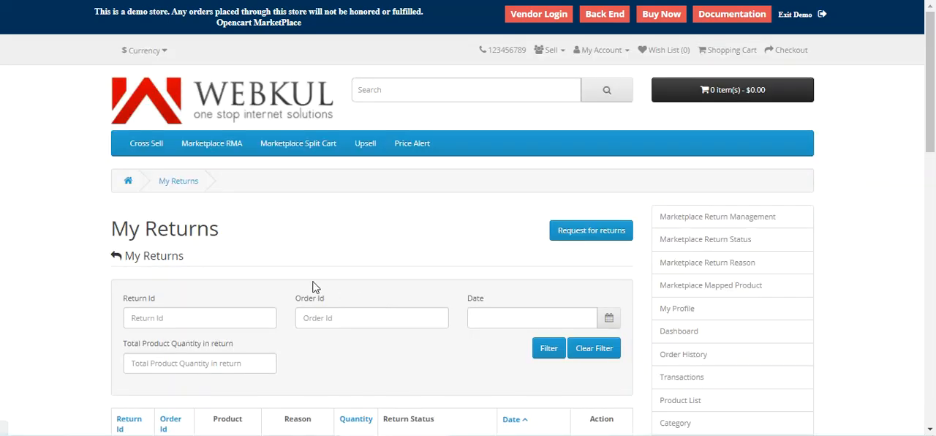
scroll(312, 285, down, 3)
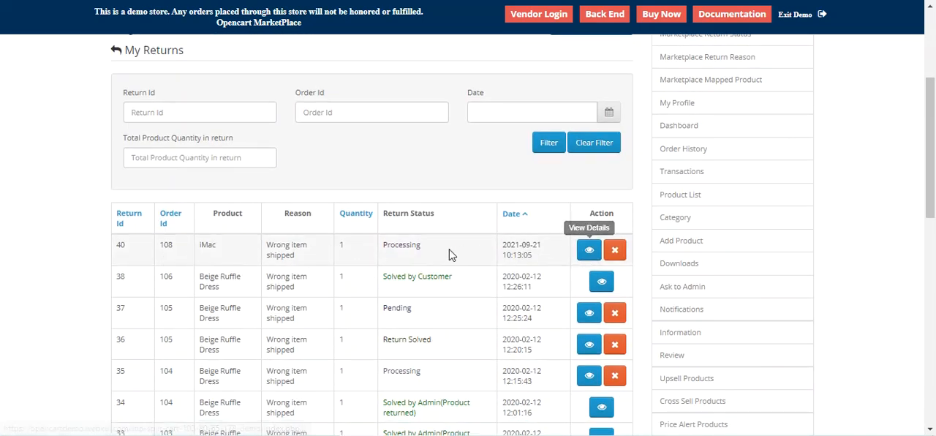
double_click(401, 246)
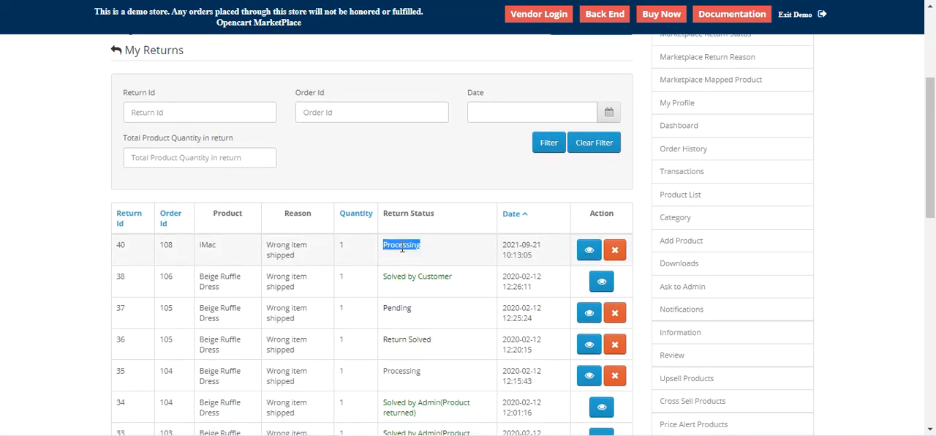
click(409, 247)
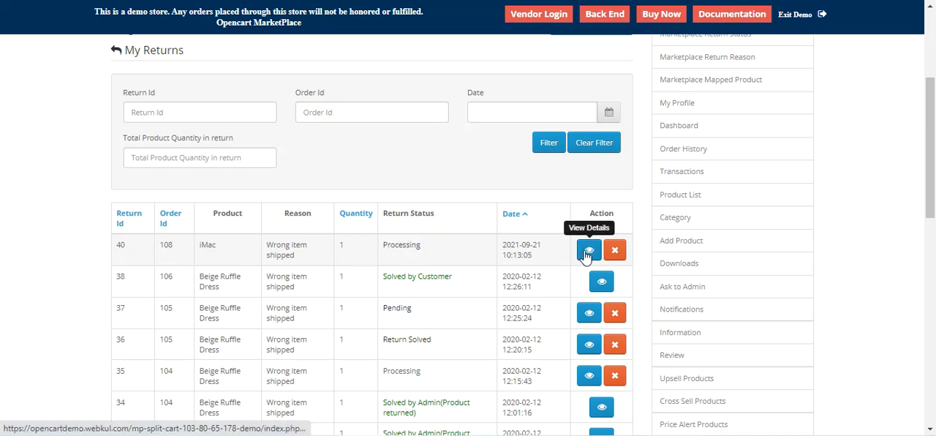
click(589, 250)
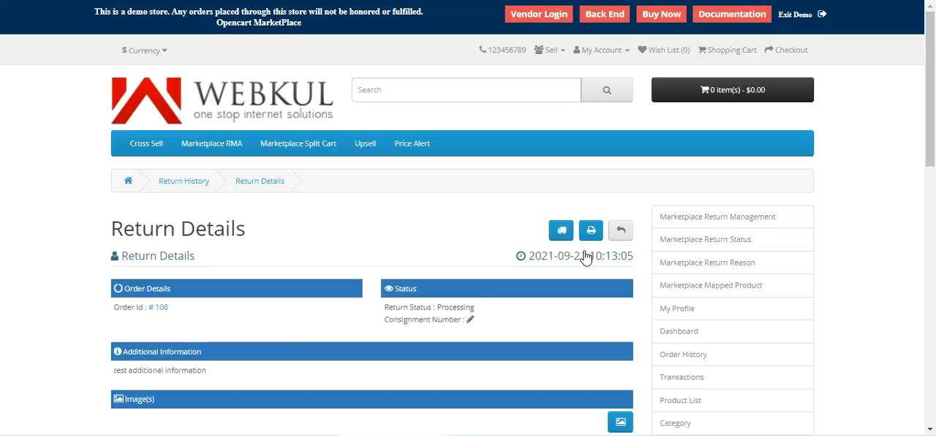
Step: Open the iMac return's printable shipping label and review the mailing label and return details
scroll(558, 263, down, 1)
scroll(566, 250, up, 1)
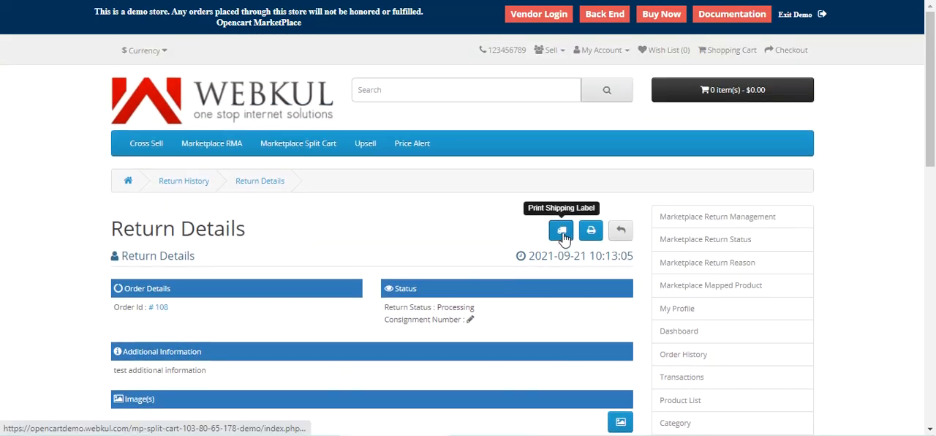
click(562, 233)
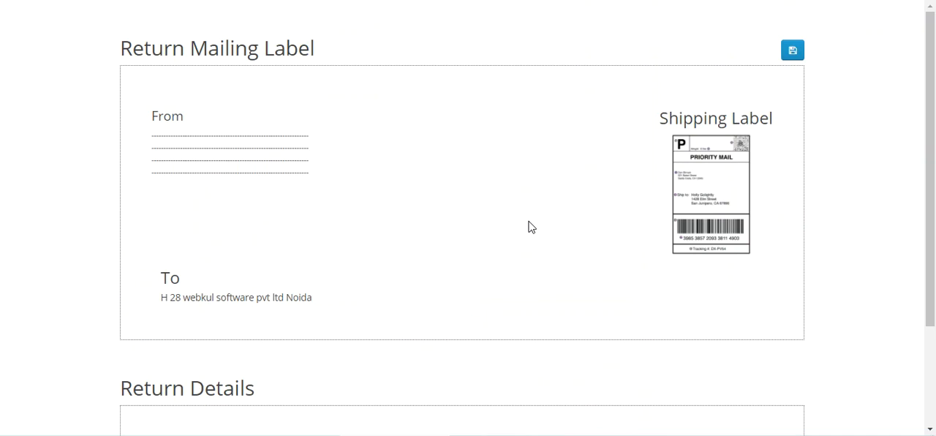
scroll(531, 227, down, 2)
scroll(531, 225, up, 2)
Step: Print the return mailing label on the HP Ink Tank Wireless 410 series printer
click(790, 50)
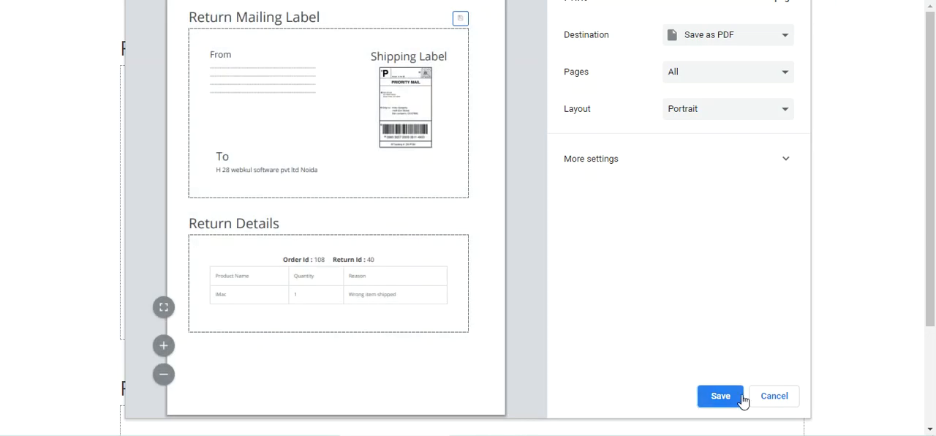
click(717, 38)
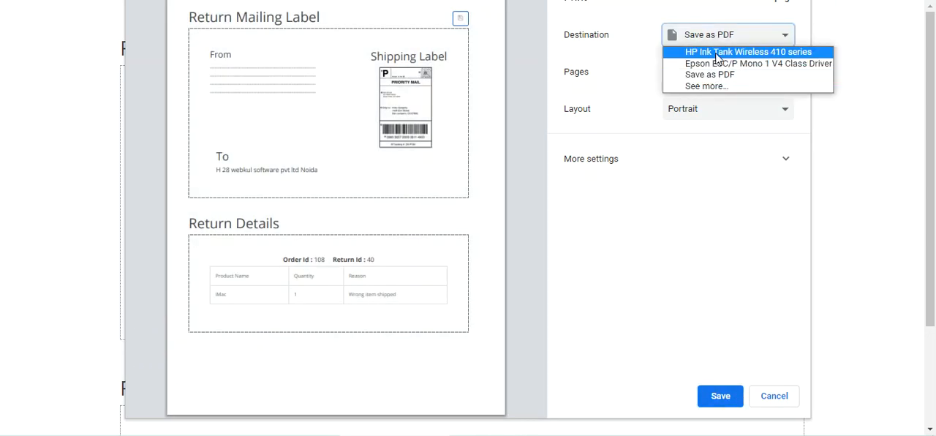
click(676, 53)
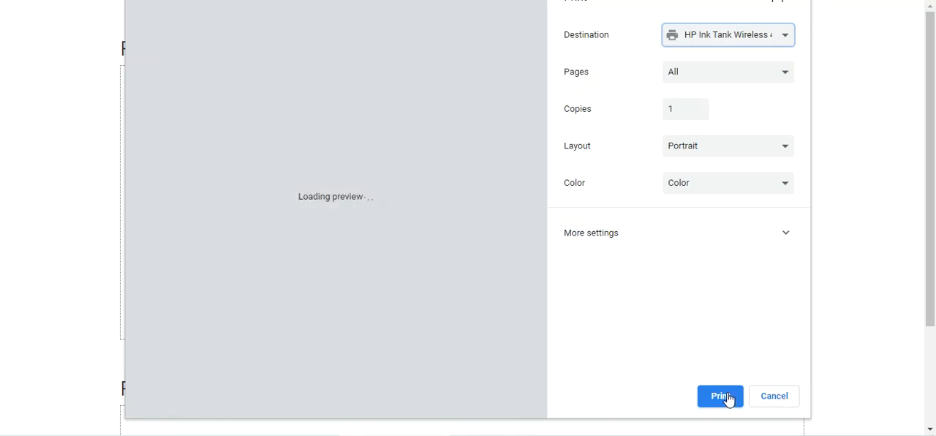
click(722, 397)
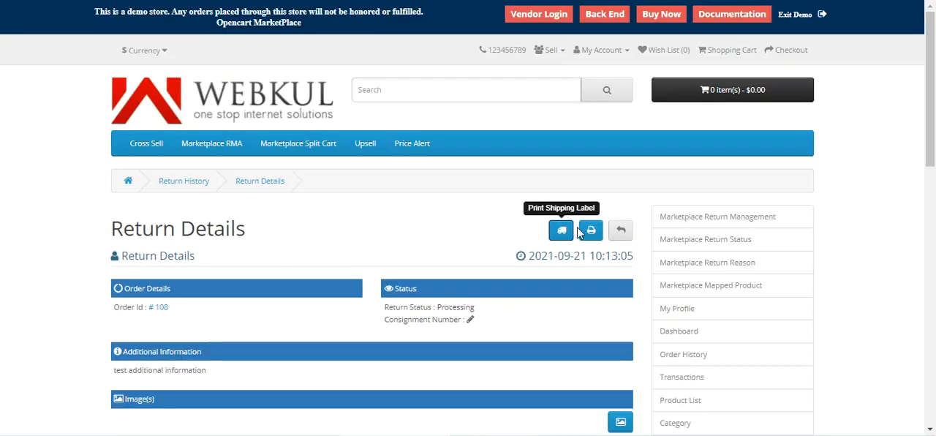
Step: Close the iMac return by agreeing to mark it as solved and saving
scroll(589, 220, down, 2)
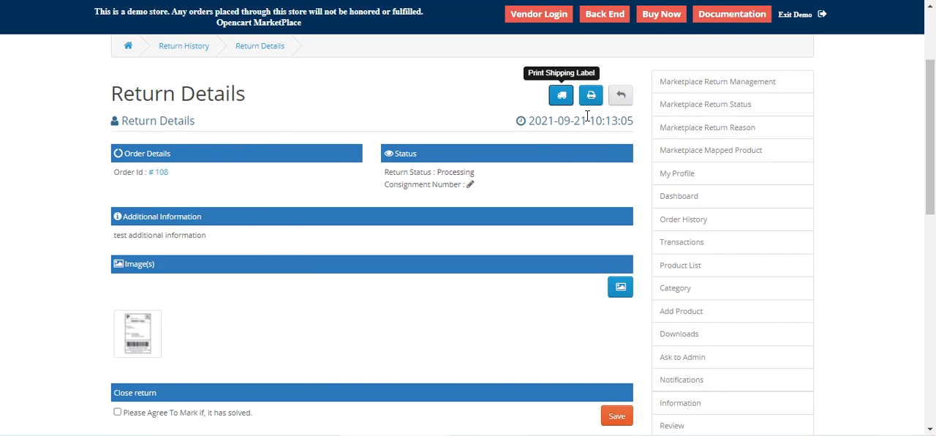
scroll(360, 322, down, 2)
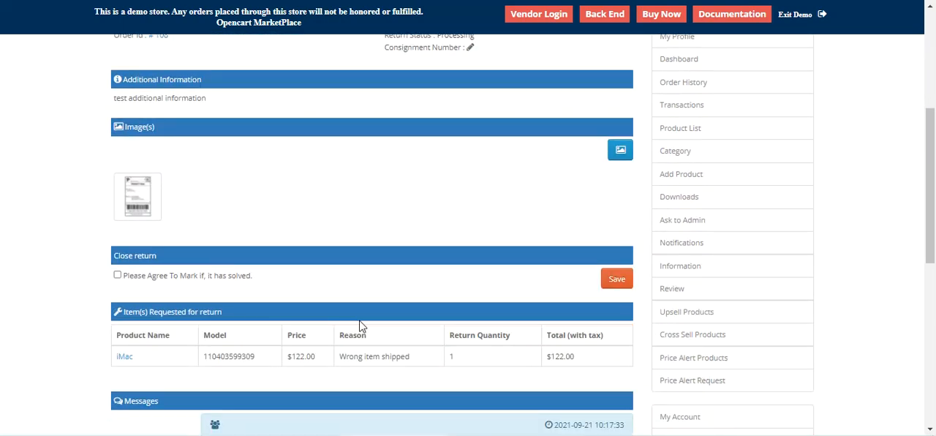
scroll(324, 330, down, 2)
click(117, 139)
drag(143, 149, 255, 159)
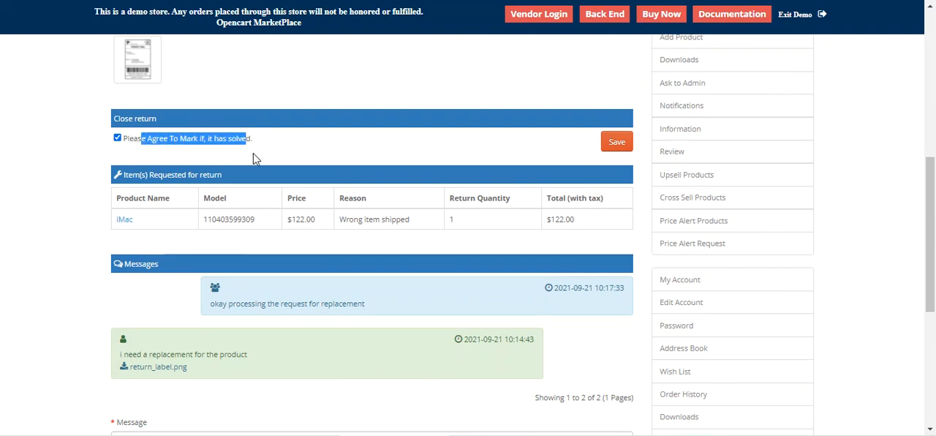
click(615, 146)
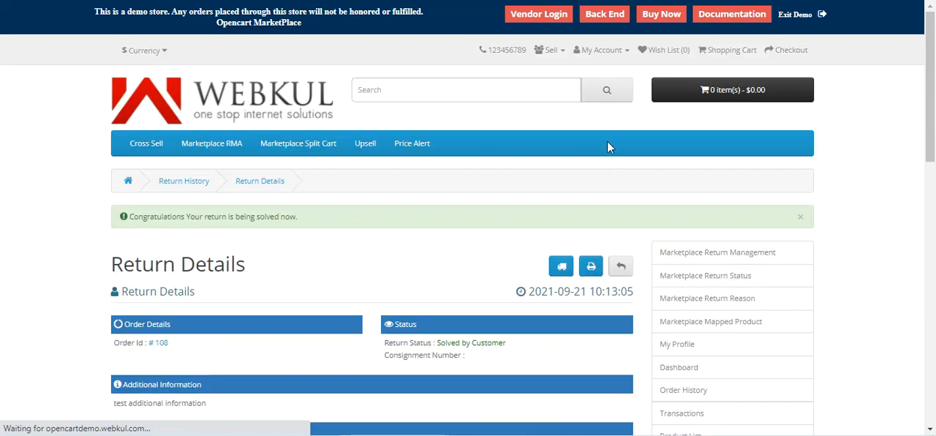
drag(145, 218, 289, 216)
click(288, 216)
drag(156, 216, 284, 216)
Step: Go to the customer's Returns list and check the closed iMac return's order and return status
scroll(593, 265, down, 7)
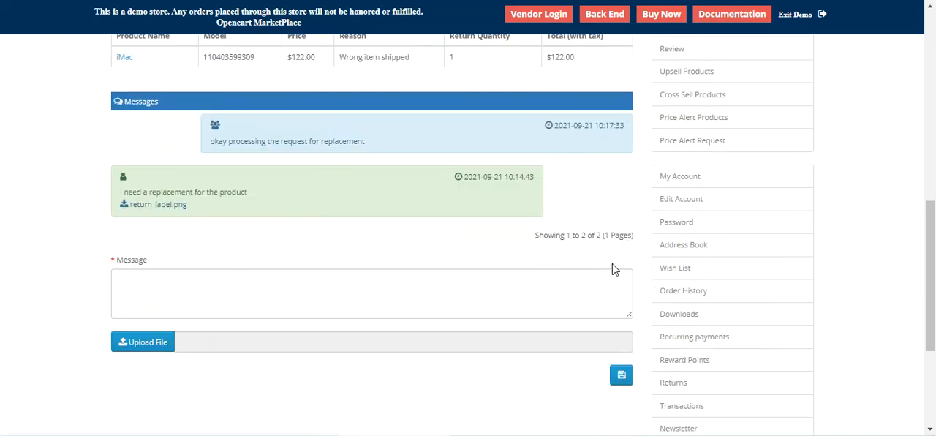
scroll(710, 333, down, 2)
click(697, 247)
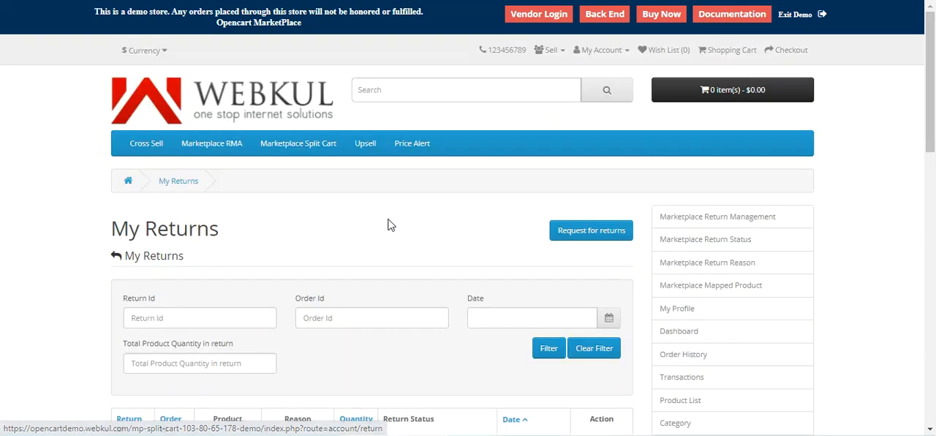
scroll(371, 245, down, 2)
scroll(371, 246, down, 2)
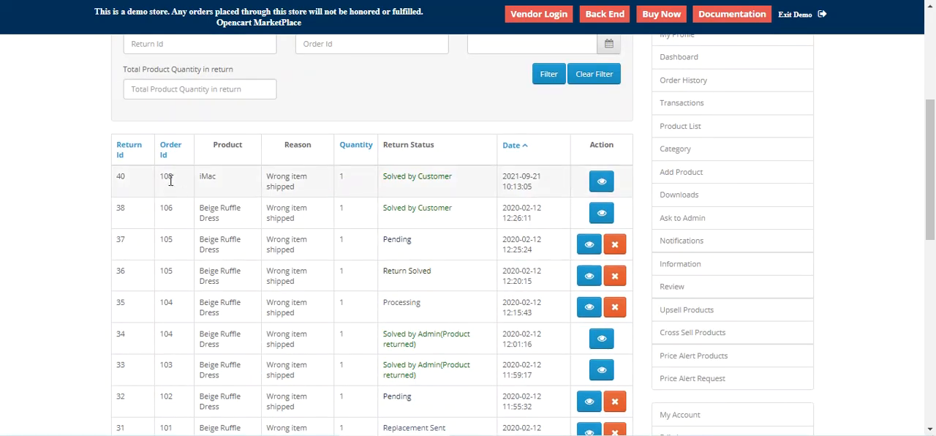
drag(165, 183, 114, 179)
drag(391, 177, 454, 180)
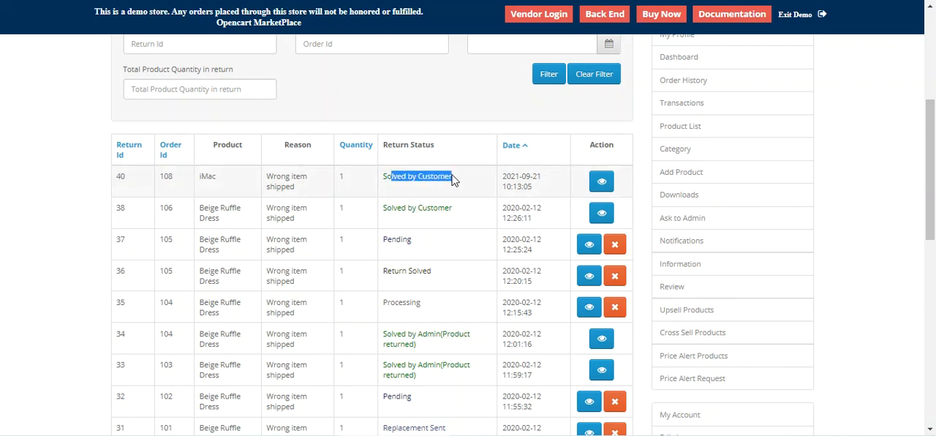
Step: Open the closed iMac return's details and examine its status, images, requested items and messages
click(602, 182)
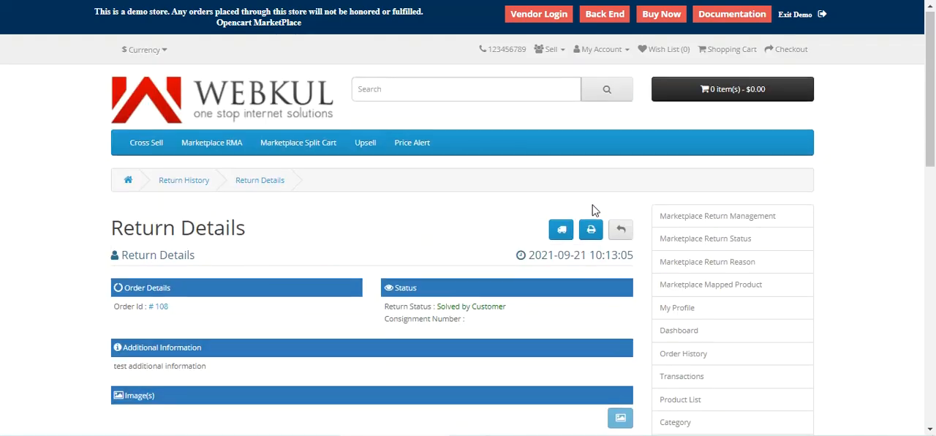
scroll(593, 208, down, 4)
scroll(594, 209, up, 2)
drag(393, 170, 505, 170)
scroll(507, 171, down, 6)
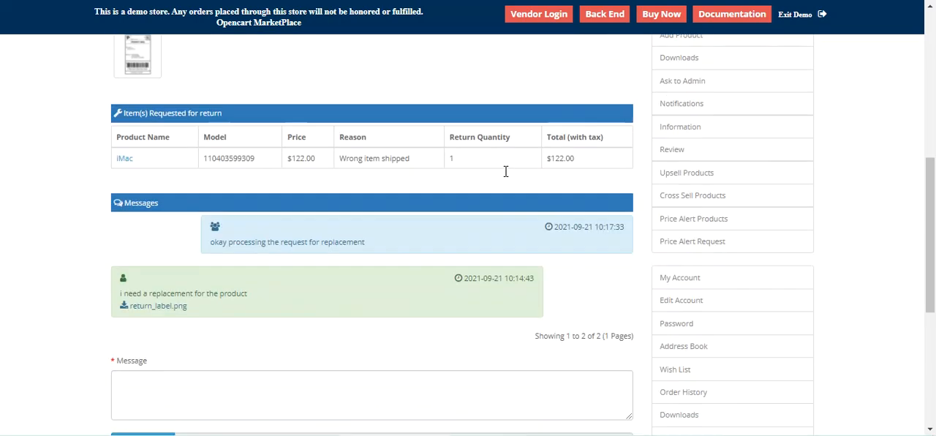
scroll(507, 174, up, 3)
scroll(505, 176, up, 5)
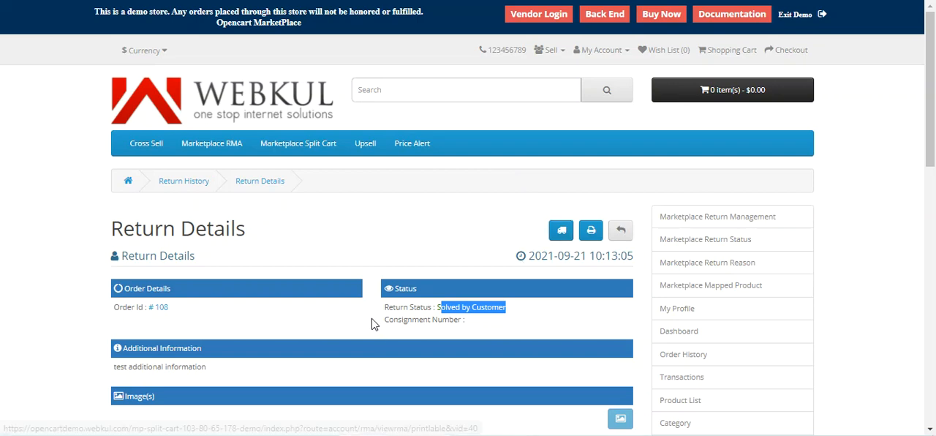
scroll(371, 324, down, 3)
scroll(368, 323, down, 1)
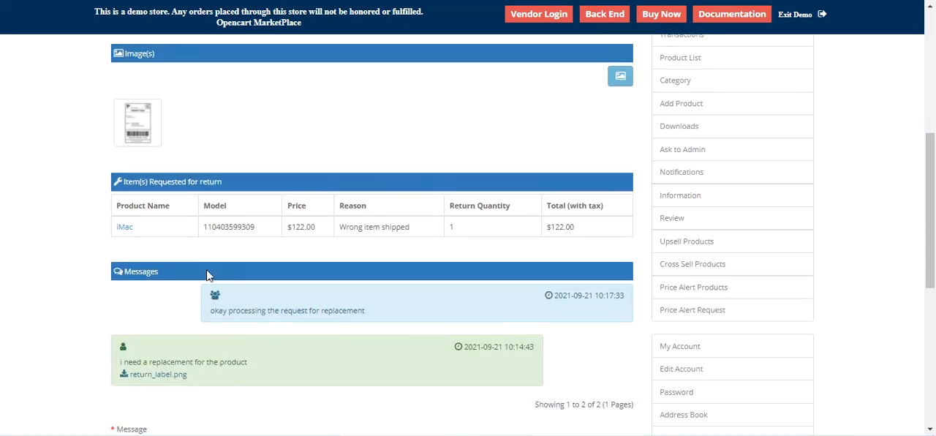
scroll(207, 272, up, 2)
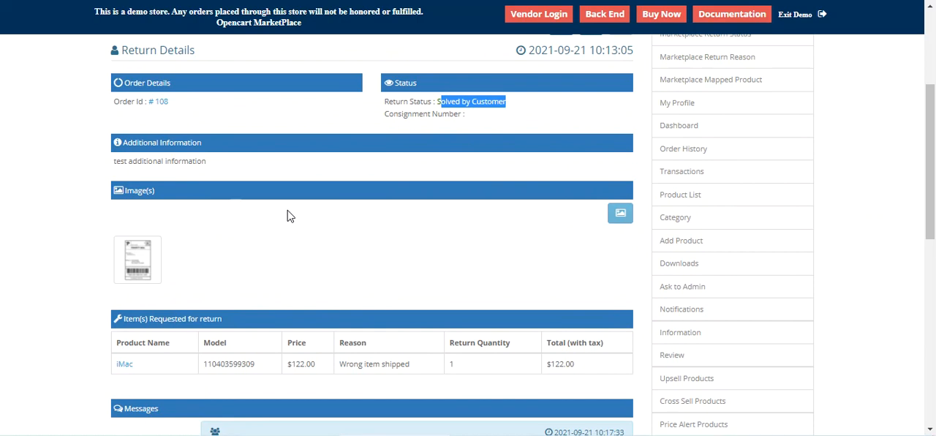
scroll(376, 217, up, 2)
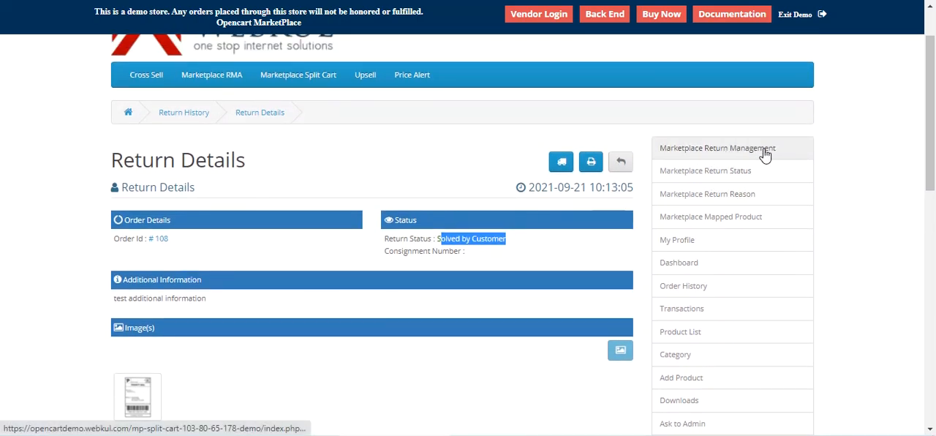
Step: Review the existing marketplace return statuses, then add and save a status named Complete with Status set to Enable
click(720, 179)
scroll(366, 220, down, 3)
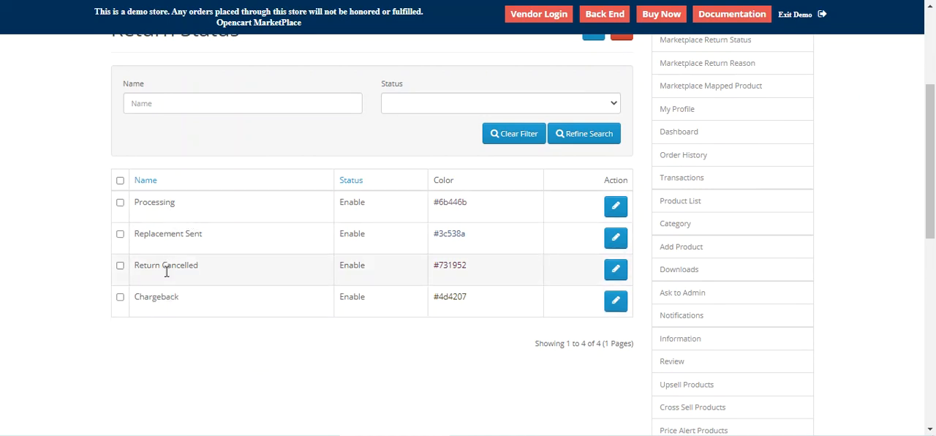
scroll(476, 269, up, 2)
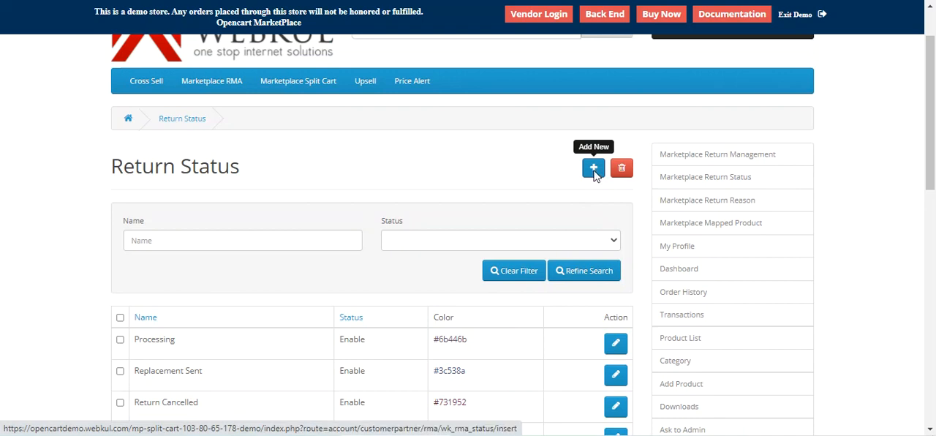
click(594, 169)
click(267, 271)
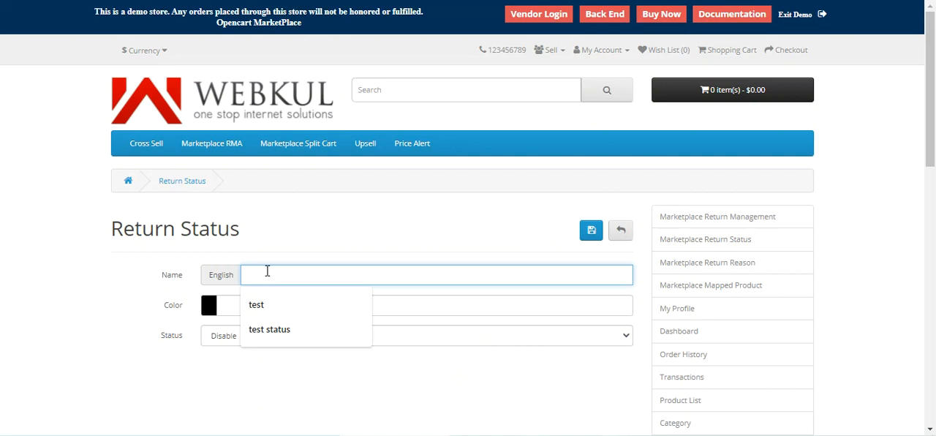
text(Complete)
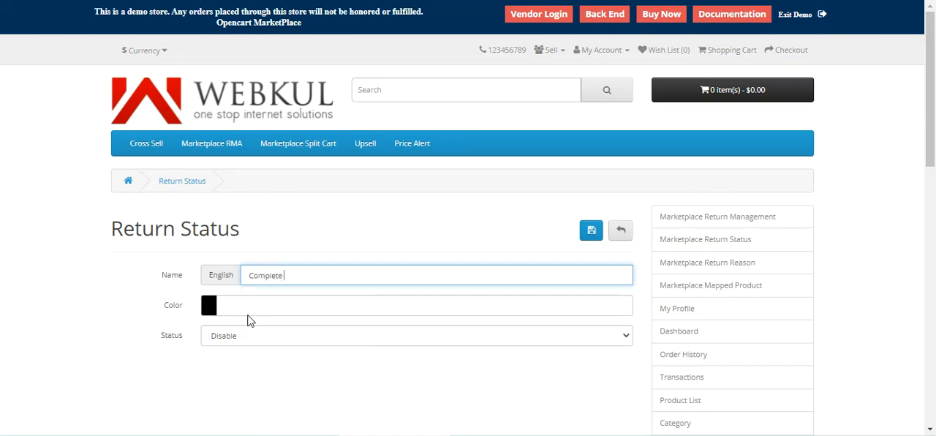
click(258, 339)
click(256, 363)
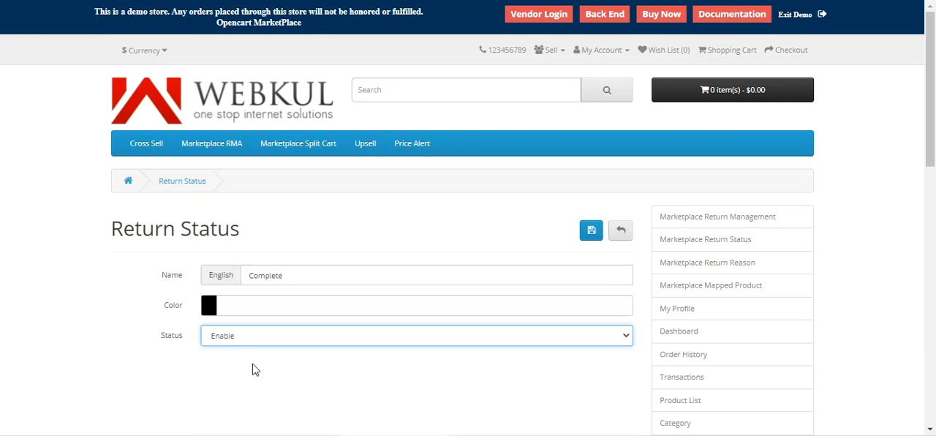
click(597, 237)
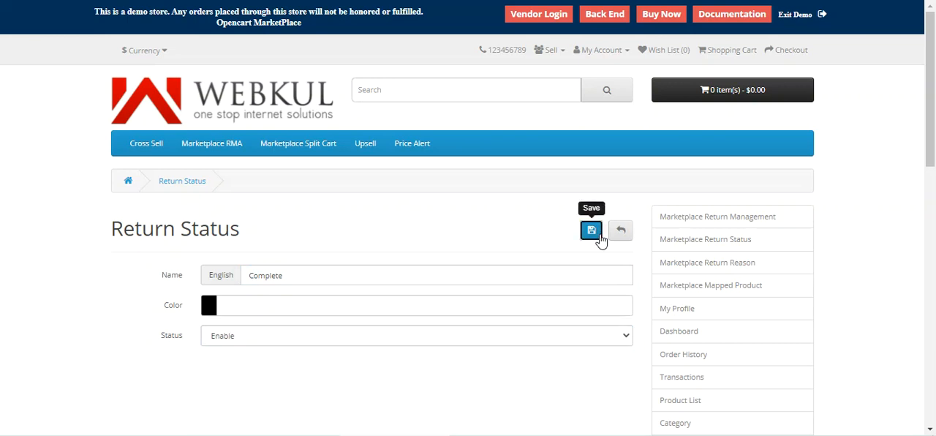
Step: Check the Complete entry in the return status list
scroll(602, 241, down, 4)
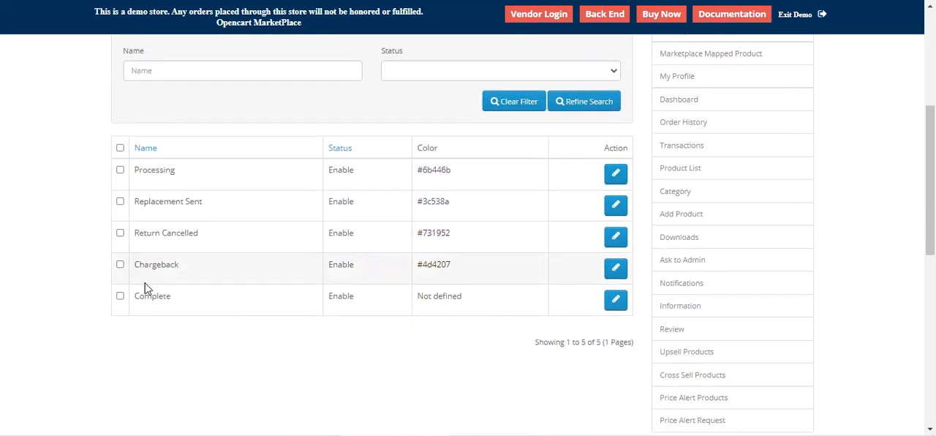
drag(144, 296, 178, 298)
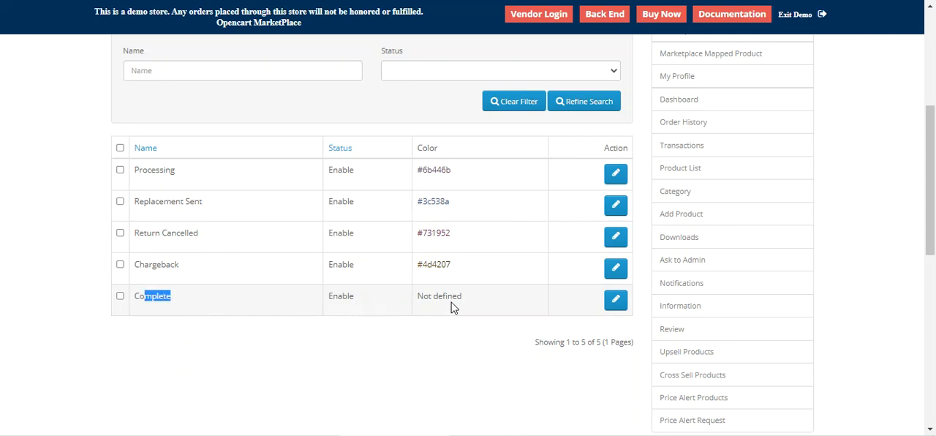
click(188, 296)
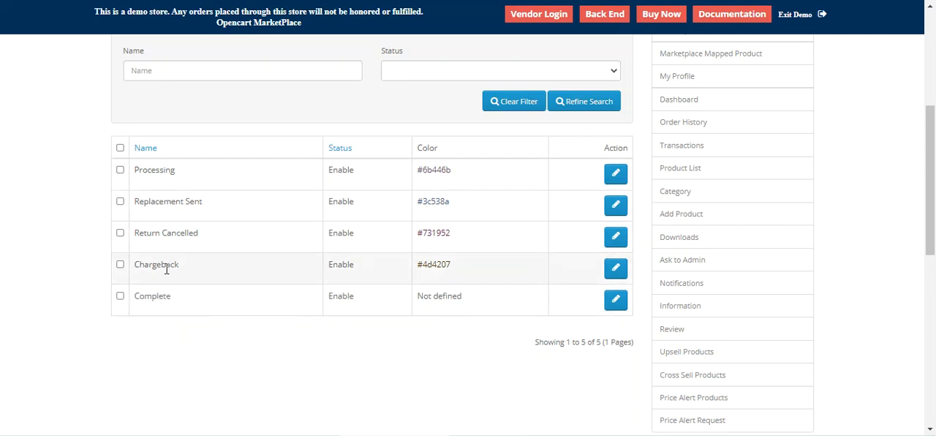
Step: Open the seller's marketplace return reasons and review the existing entries
scroll(543, 218, up, 3)
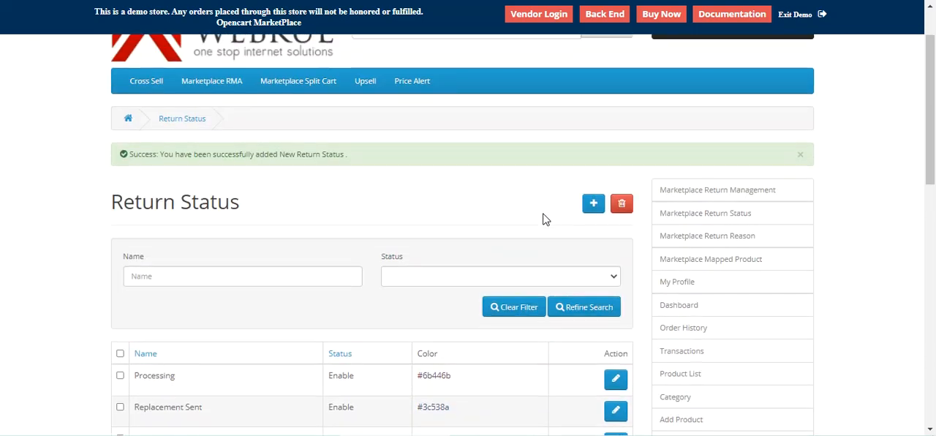
click(713, 244)
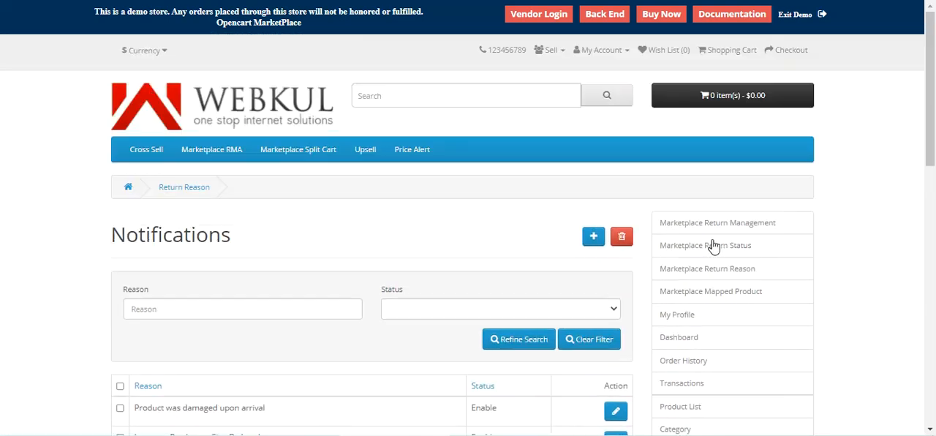
scroll(476, 277, down, 1)
scroll(476, 277, down, 4)
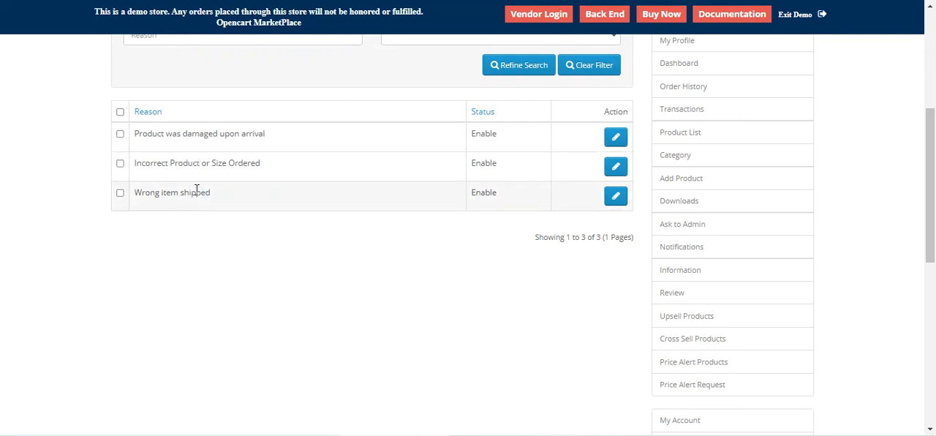
Step: Add and save a return reason named Something Else Went Wrong with Status set to Enable
scroll(575, 217, up, 2)
click(595, 102)
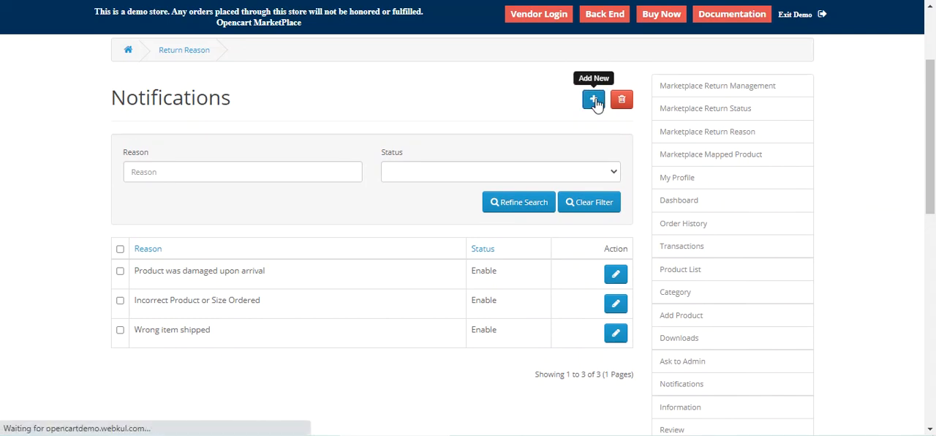
click(300, 274)
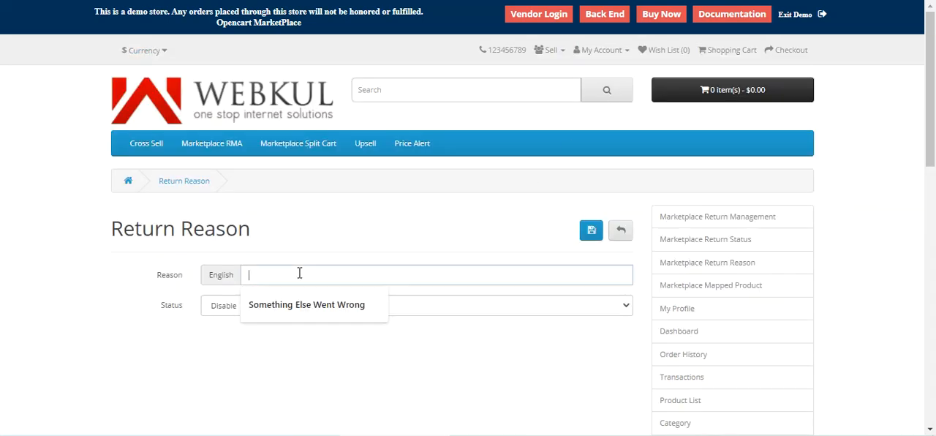
click(306, 304)
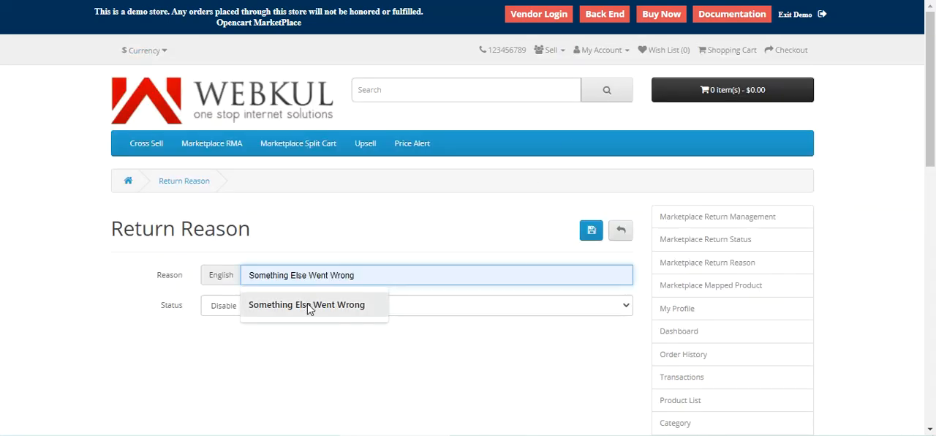
click(243, 311)
click(225, 330)
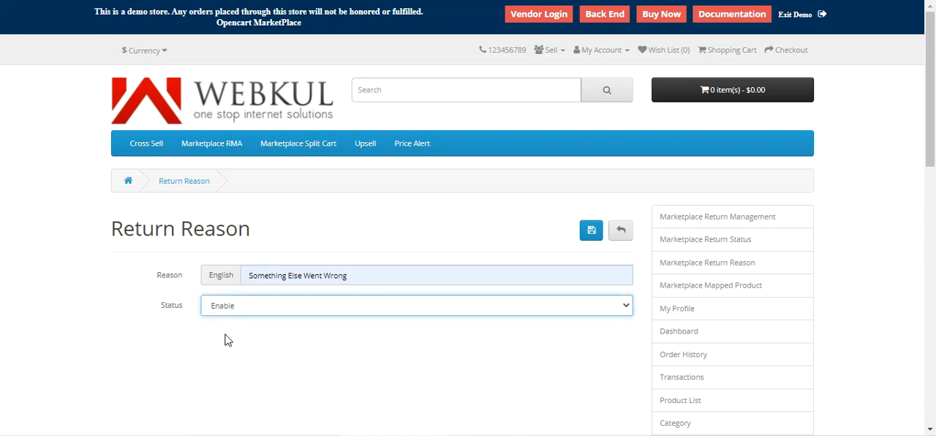
click(592, 233)
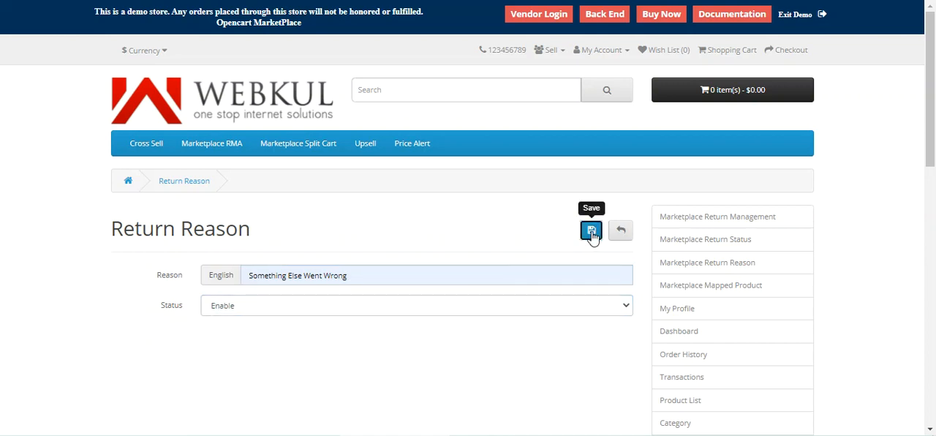
Step: Check the Something Else Went Wrong entry in the reasons list, view its edit form and go back to the list
scroll(581, 237, down, 3)
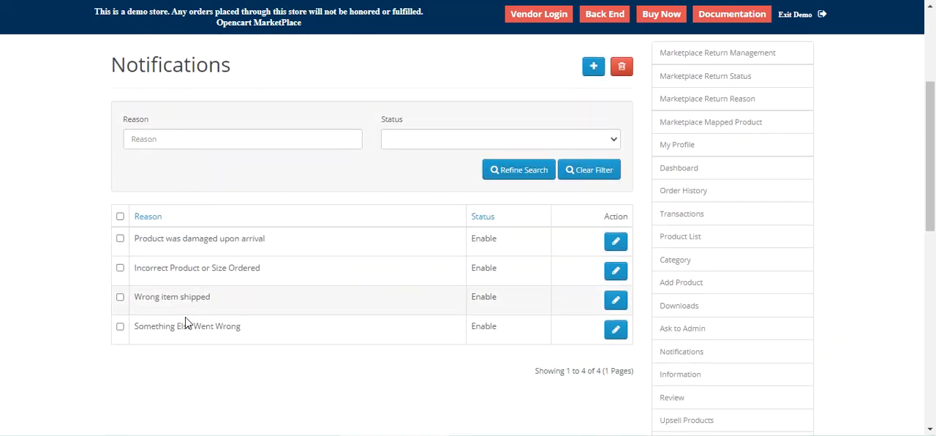
drag(145, 327, 232, 328)
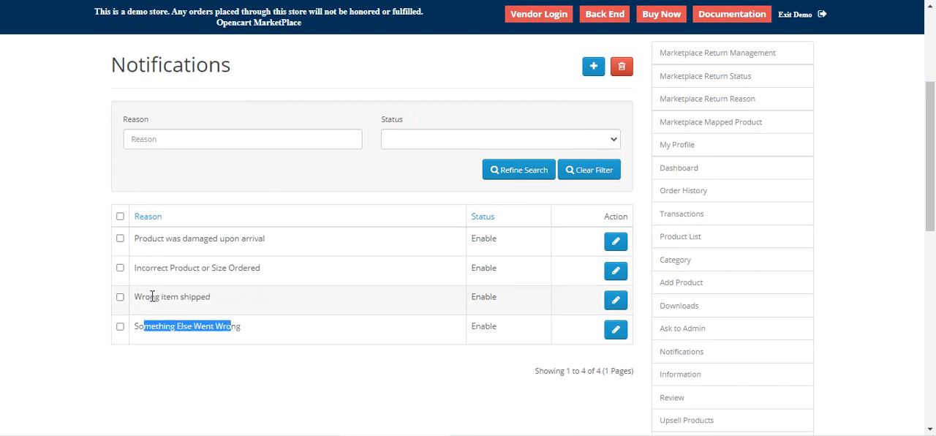
click(240, 329)
drag(210, 325, 158, 326)
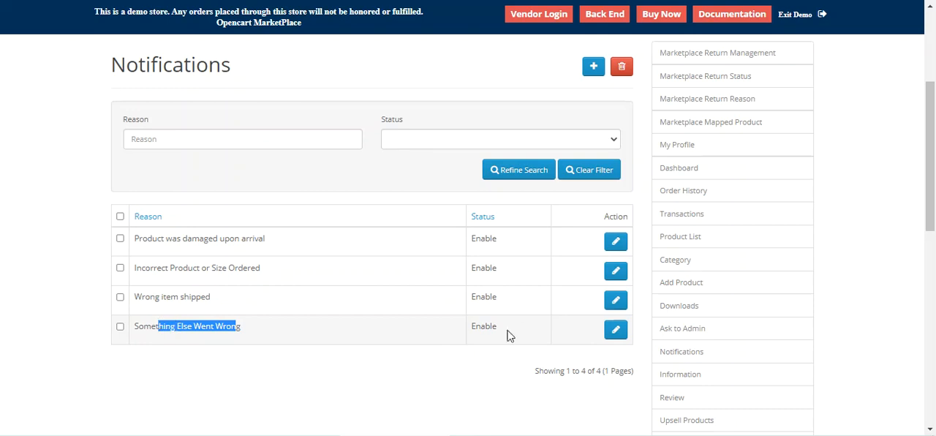
click(620, 332)
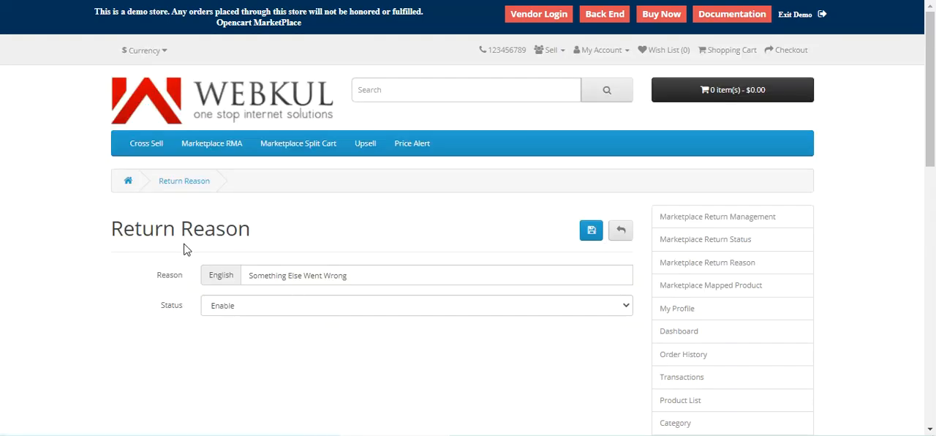
click(621, 231)
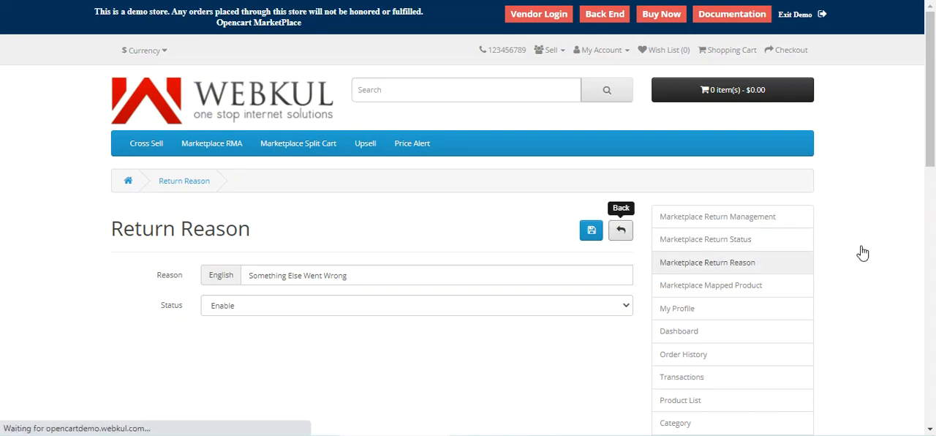
scroll(752, 210, down, 2)
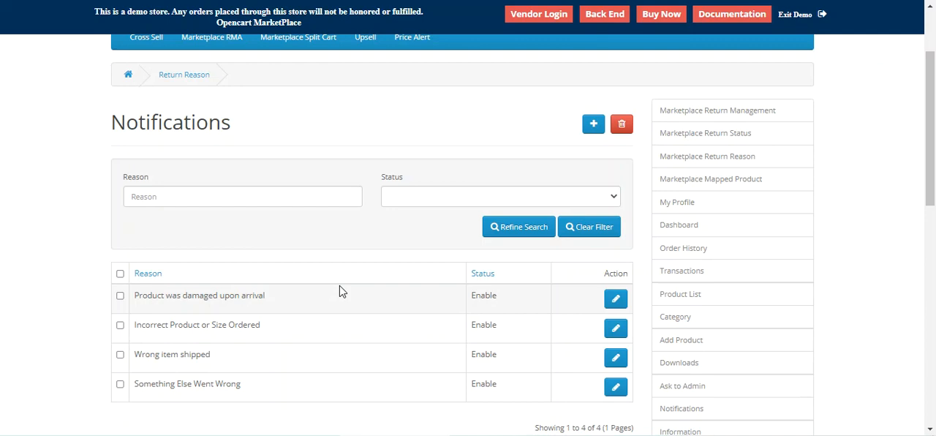
Step: Open the iPhone from the seller's product list for editing and show its Return-System settings
click(708, 298)
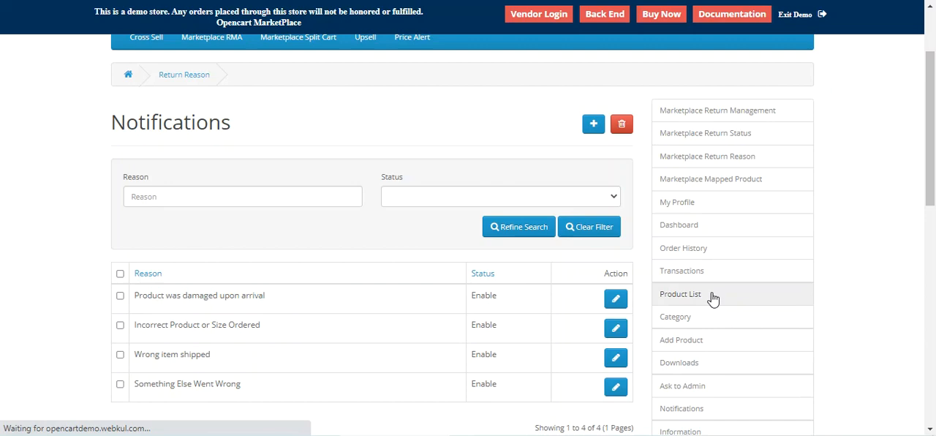
scroll(461, 321, down, 7)
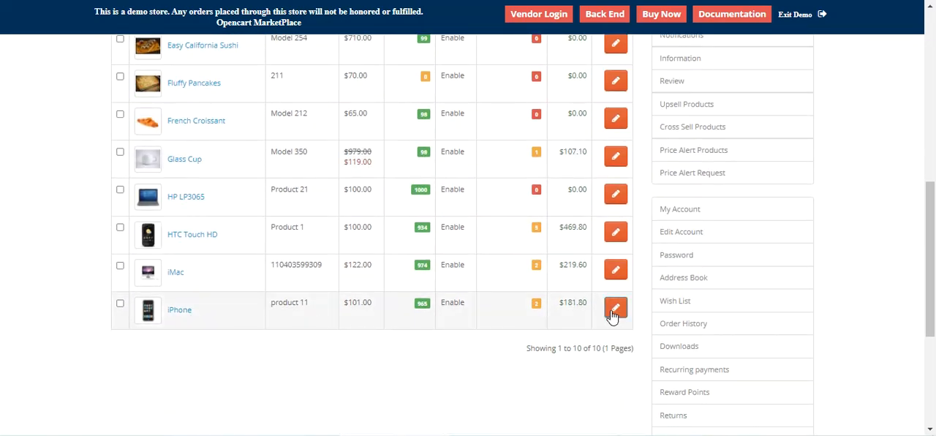
click(617, 311)
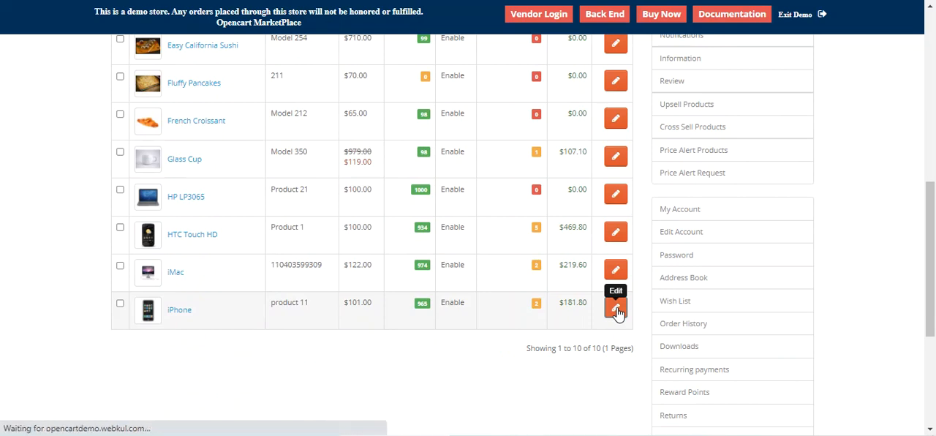
scroll(421, 344, down, 1)
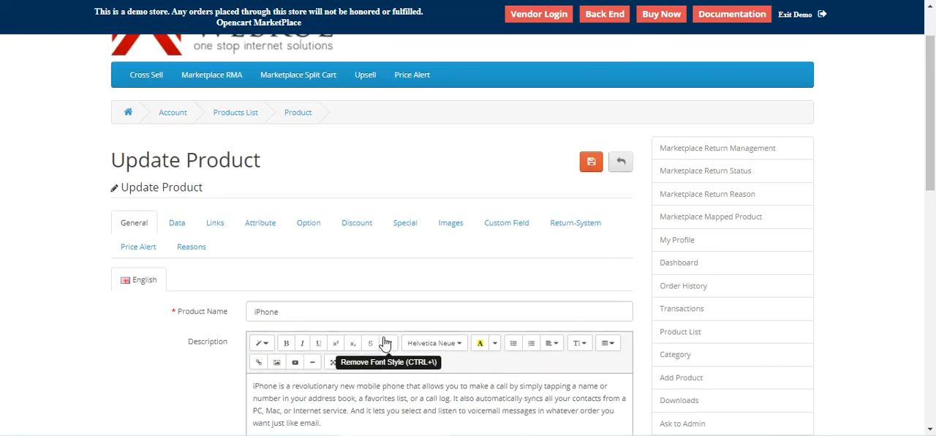
click(581, 230)
scroll(388, 310, down, 2)
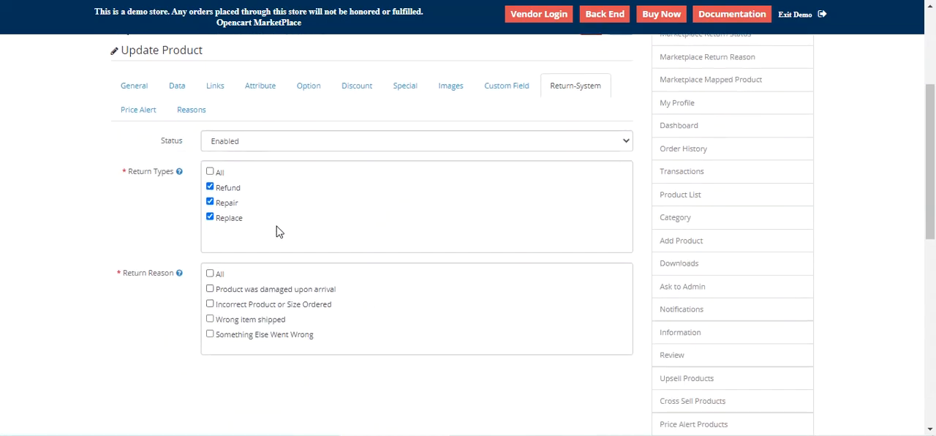
Step: Set the iPhone's return system Status to Enabled and review its return types and available return reasons
click(254, 144)
click(253, 155)
mouse_move(135, 178)
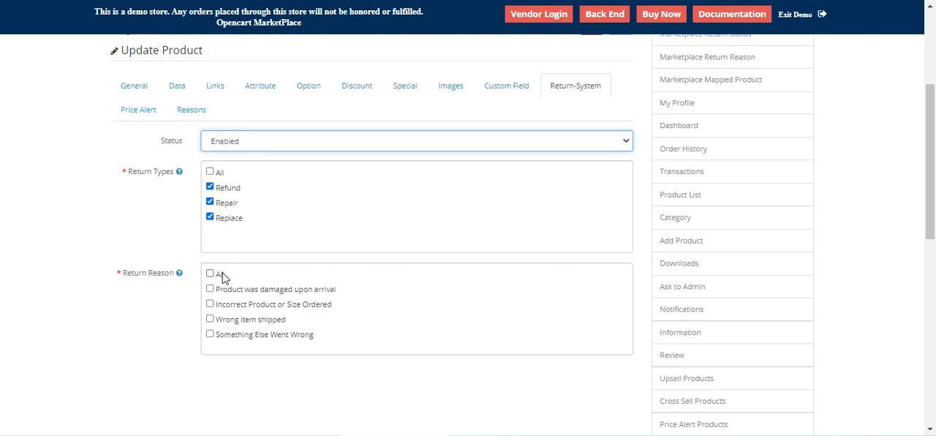
drag(123, 275, 173, 283)
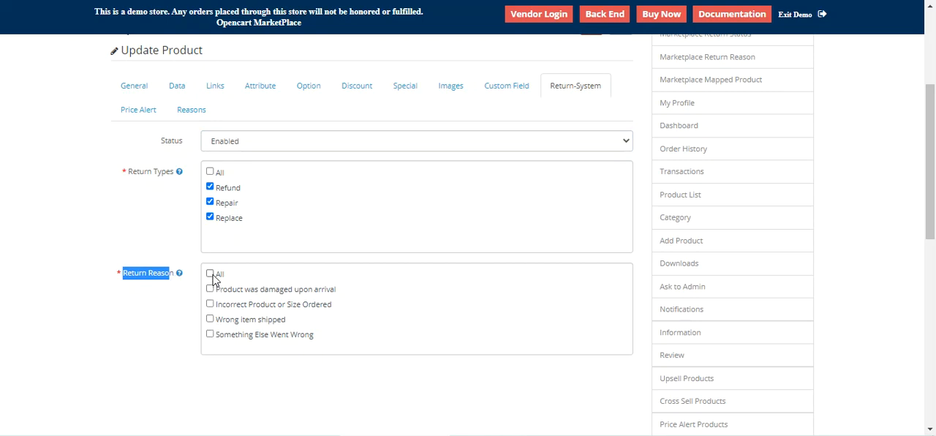
drag(235, 336, 318, 347)
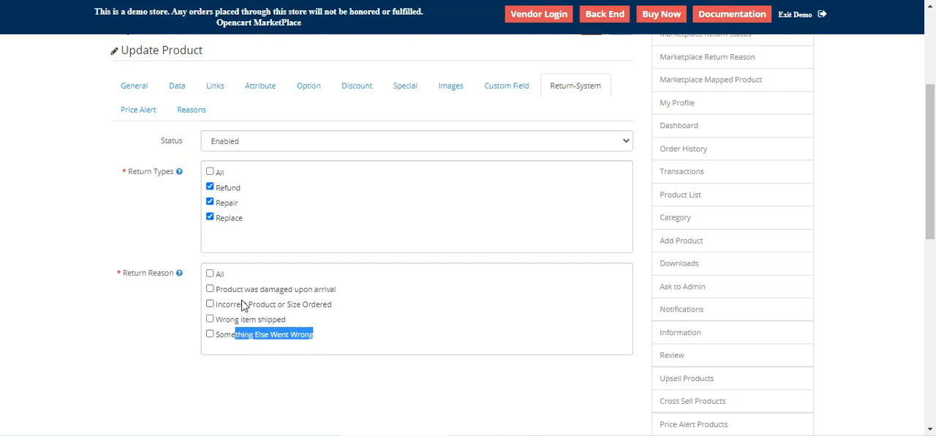
Step: Enable Something Else Went Wrong, Product was damaged upon arrival, Incorrect Product or Size Ordered and Wrong item shipped as return reasons, and save the iPhone
click(210, 334)
click(210, 290)
click(210, 303)
click(210, 319)
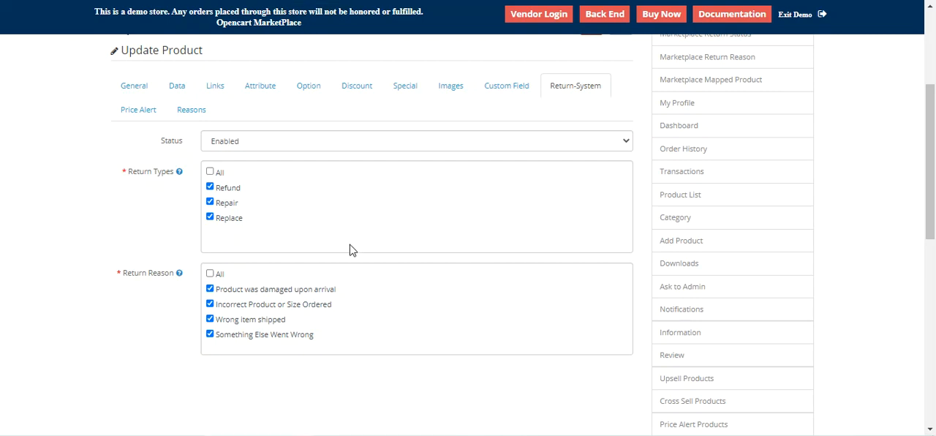
scroll(613, 253, up, 3)
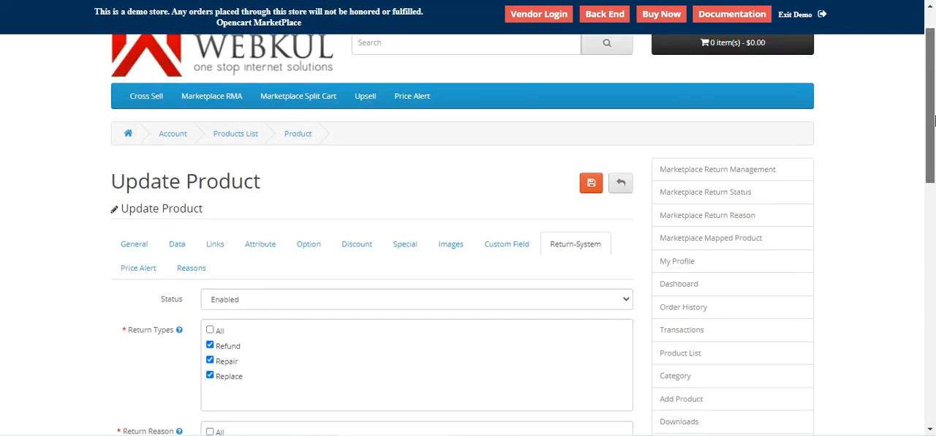
click(591, 220)
Step: Open the iPhone's storefront page from the product list and show its return information
scroll(445, 328, down, 3)
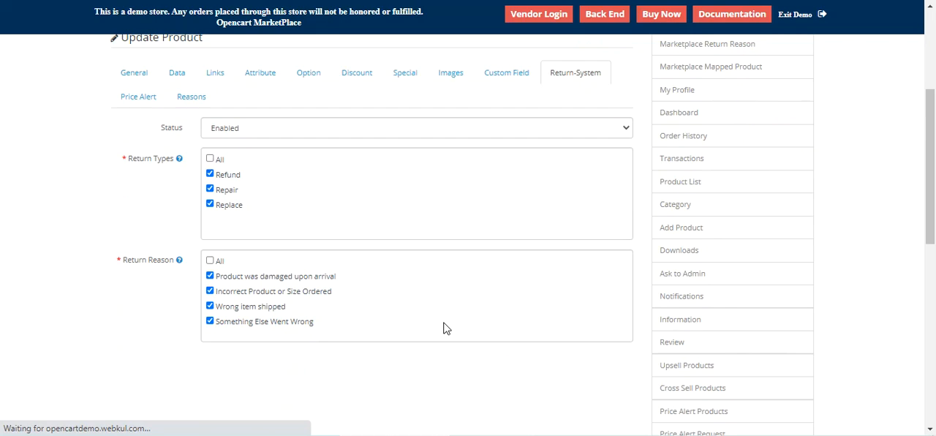
scroll(445, 328, down, 5)
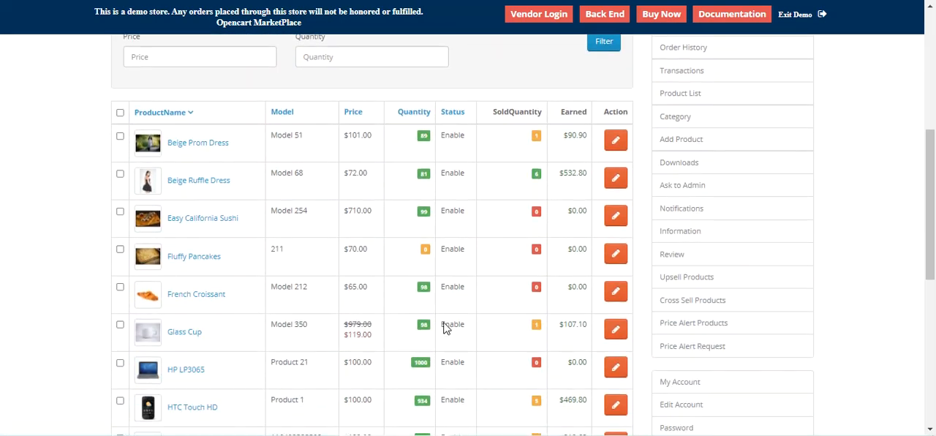
scroll(282, 332, down, 3)
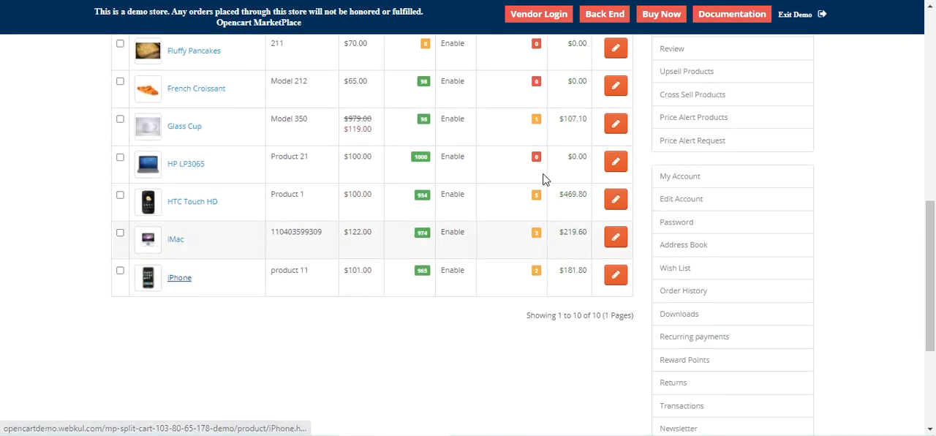
click(179, 277)
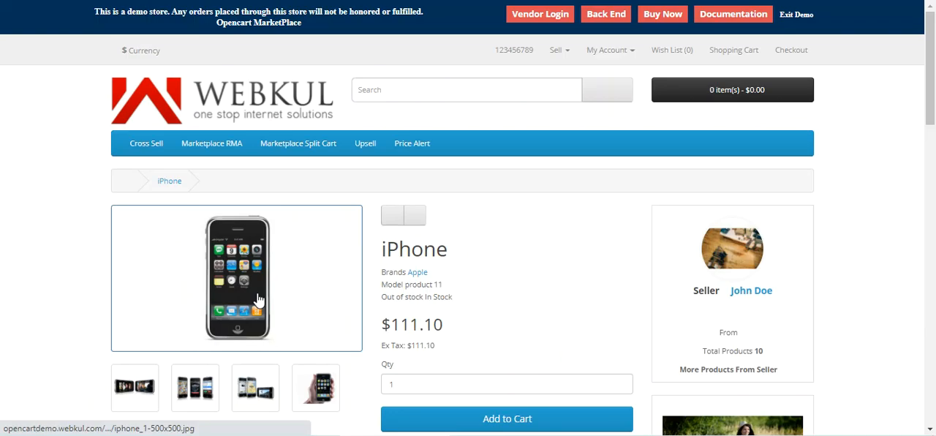
scroll(293, 271, down, 3)
click(254, 293)
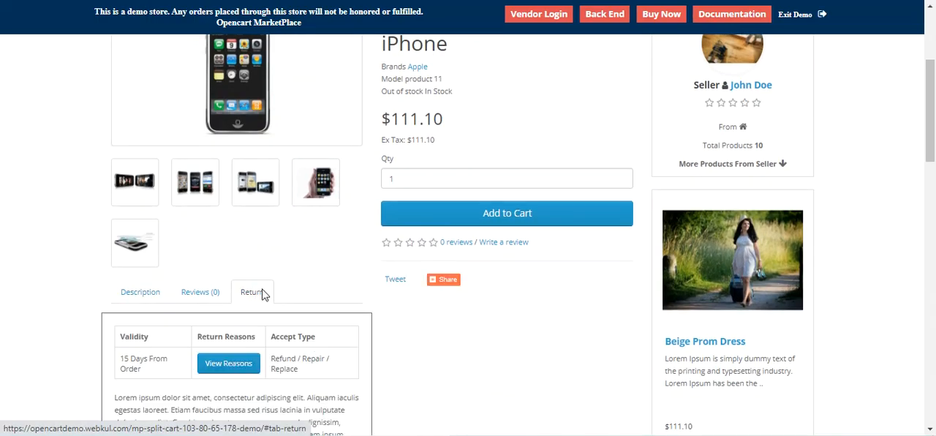
Step: View the return reasons accepted for the iPhone, check Something Else Went Wrong, and close the list
scroll(260, 294, down, 2)
click(232, 226)
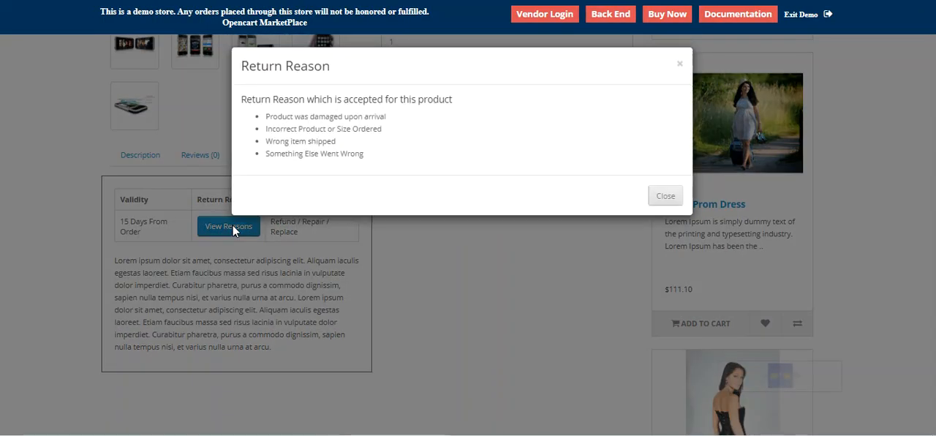
drag(265, 156, 370, 158)
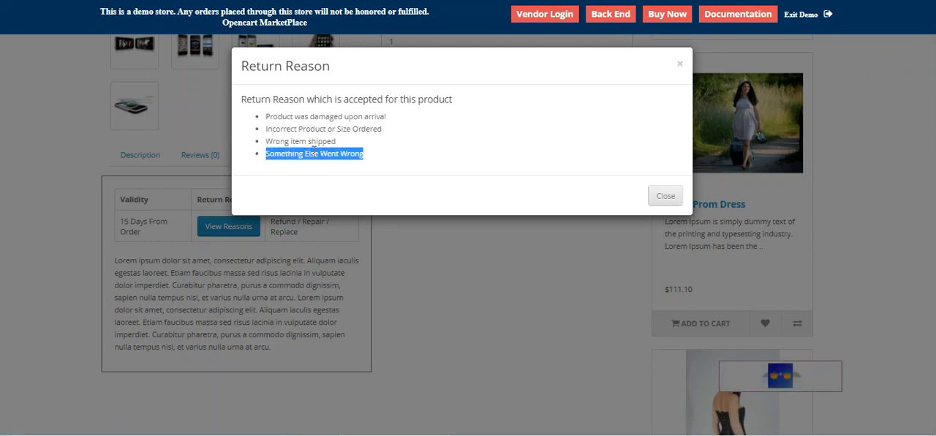
click(317, 271)
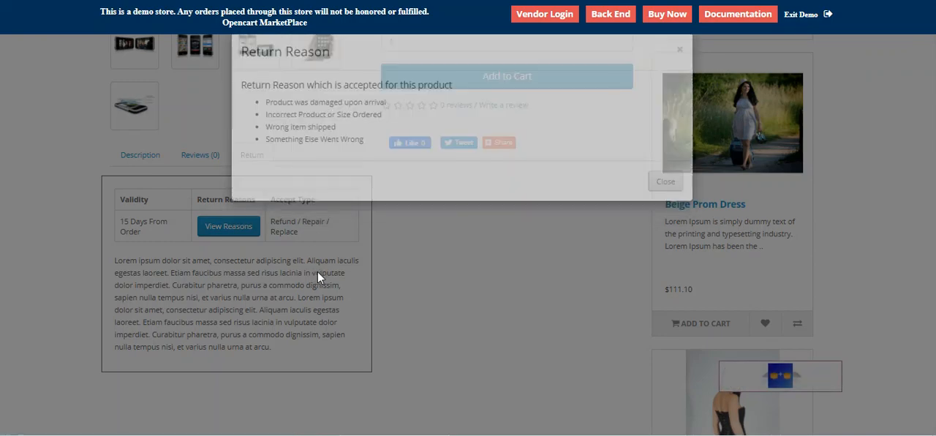
Step: Open the seller's Marketplace Mapped Product list and review the mapped products with their return types and statuses
scroll(349, 264, up, 3)
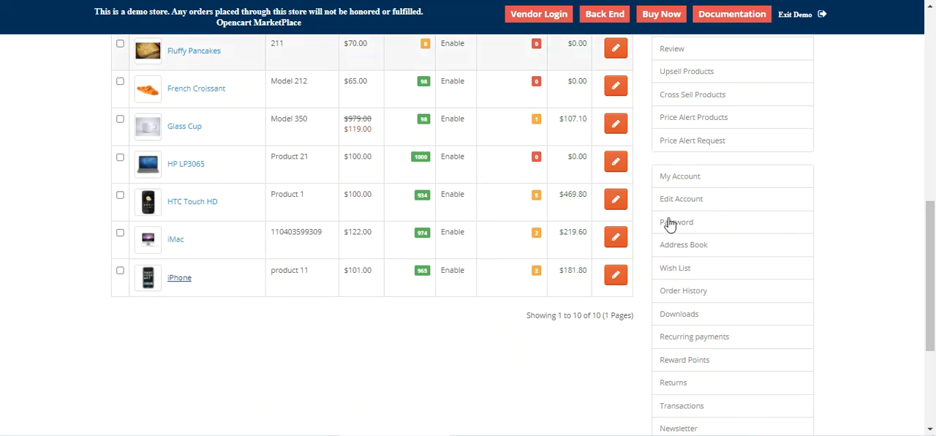
scroll(365, 331, up, 2)
scroll(366, 331, up, 6)
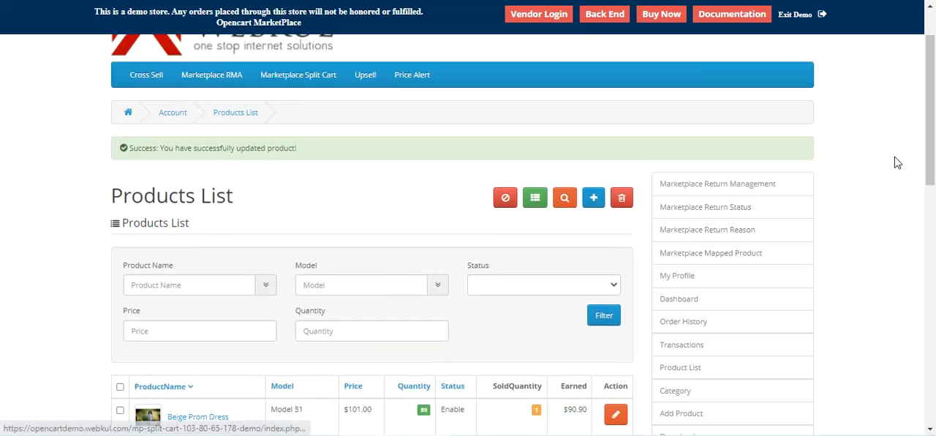
scroll(895, 161, down, 2)
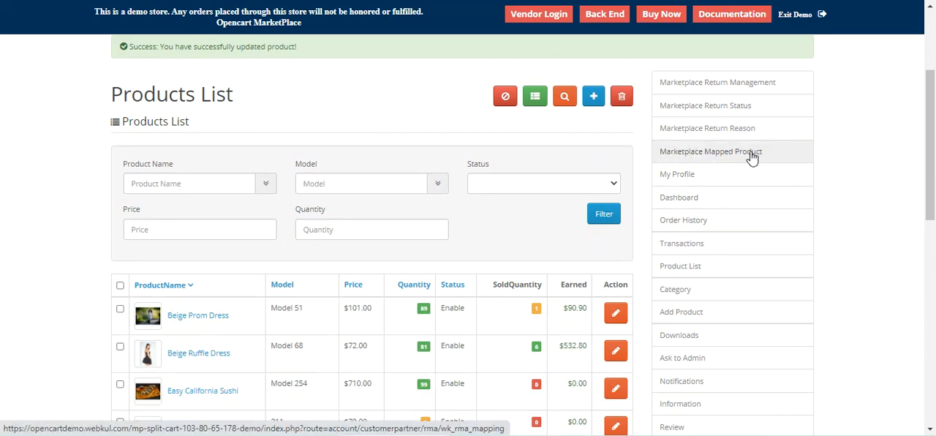
click(719, 163)
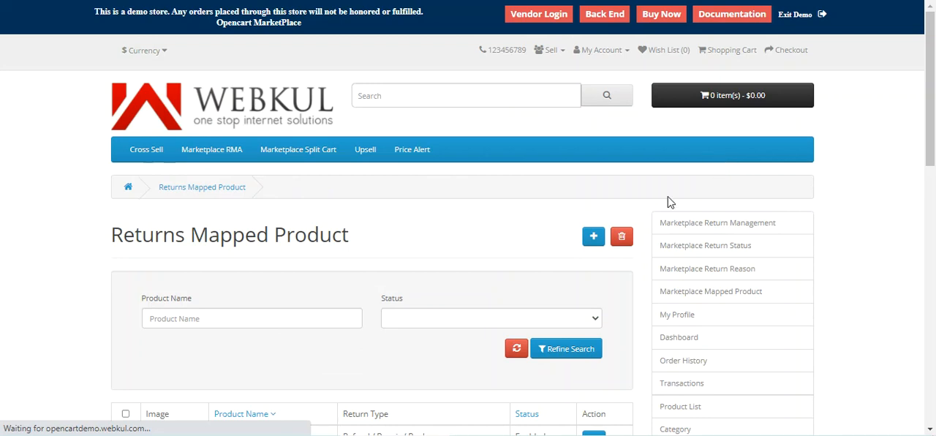
scroll(482, 295, down, 3)
scroll(483, 293, up, 1)
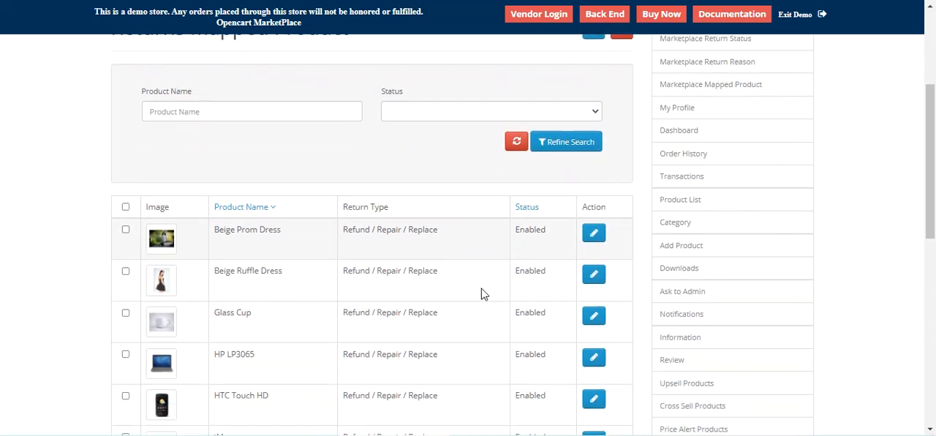
scroll(439, 220, down, 3)
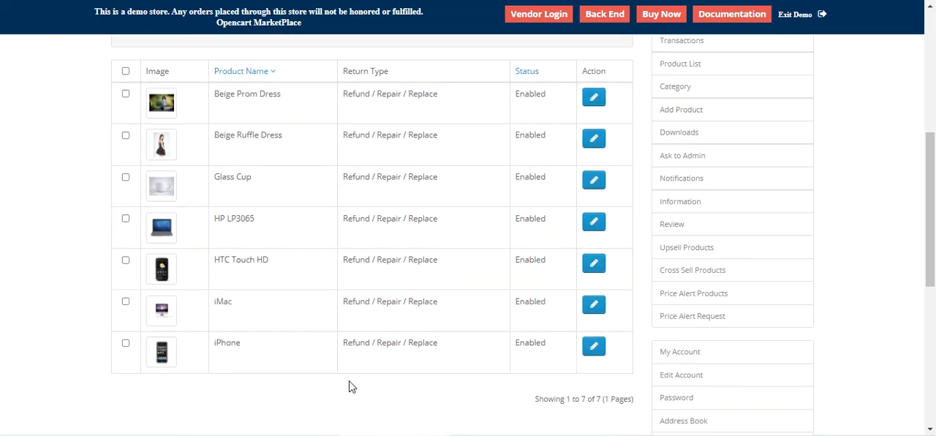
scroll(456, 369, up, 4)
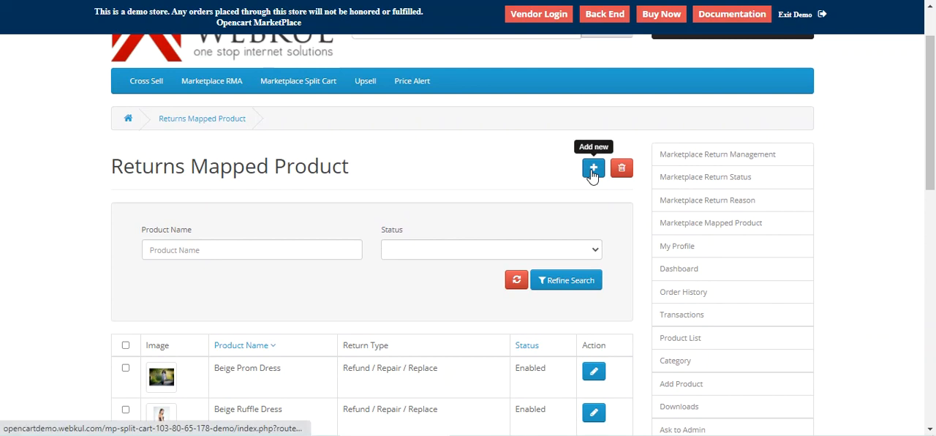
Step: Start a new returns product mapping and add Fluffy Pancakes as its product
click(597, 172)
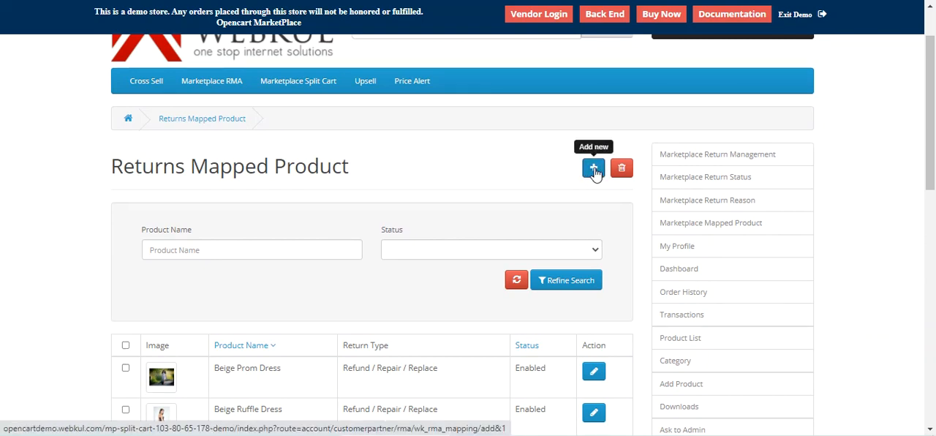
scroll(365, 129, down, 3)
click(253, 70)
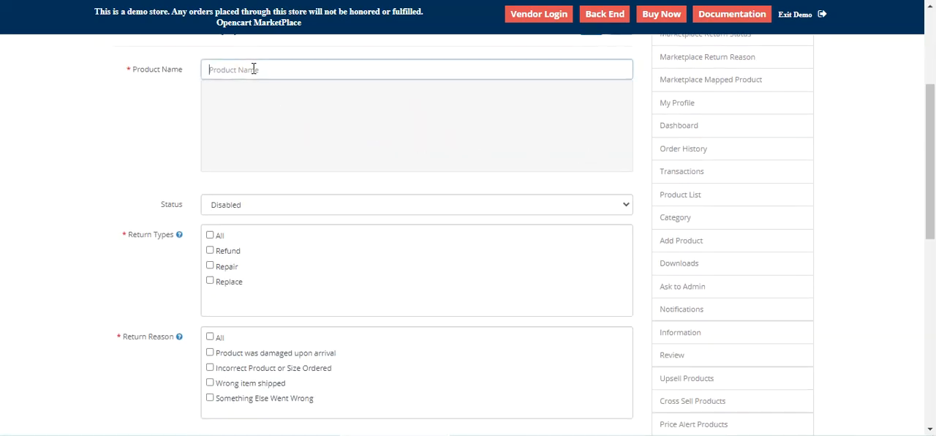
click(251, 107)
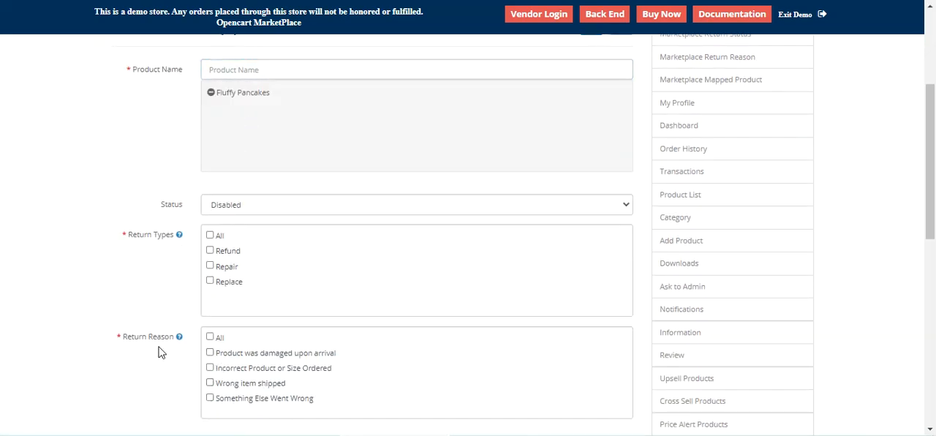
scroll(608, 388, up, 2)
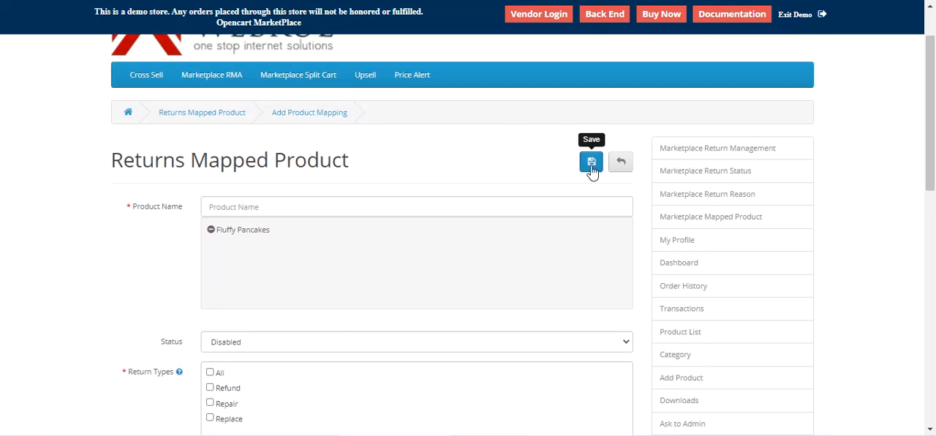